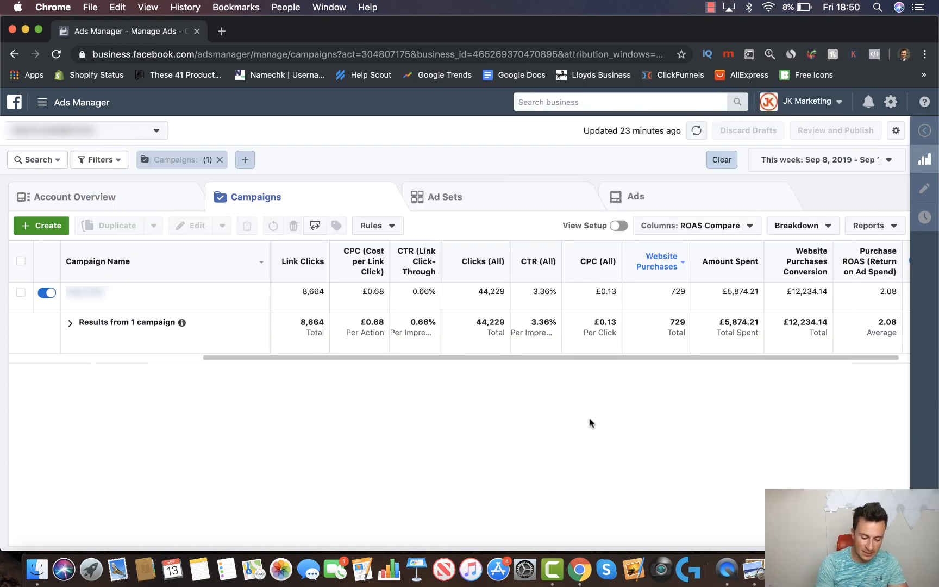
Step: Bring up the toilet-ladder screenshot and play Cat Water Fountain.mp4 in QuickTime Player at reduced volume to about 00:20, pausing and minimizing both windows
{"action": "left_click", "coordinate": [752, 568]}
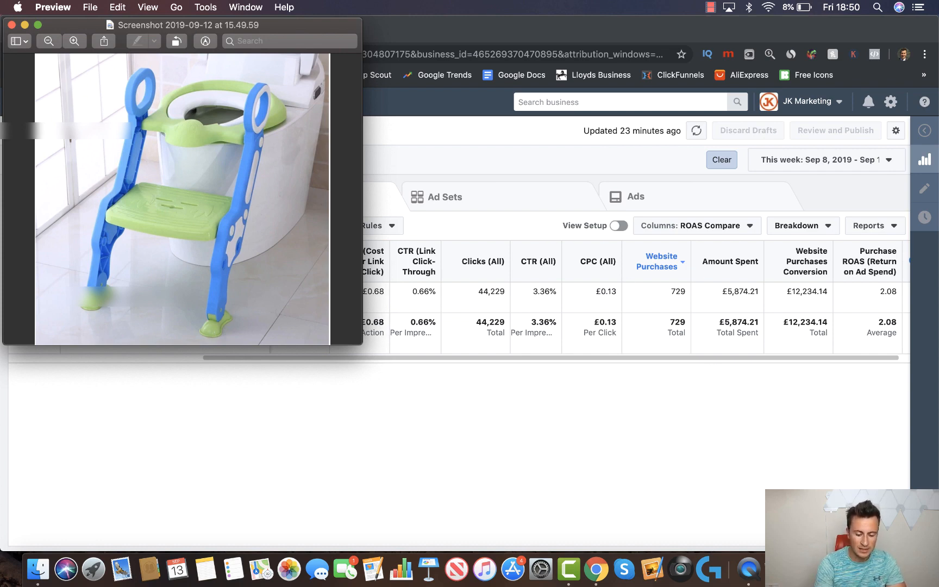
{"action": "left_click", "coordinate": [845, 568]}
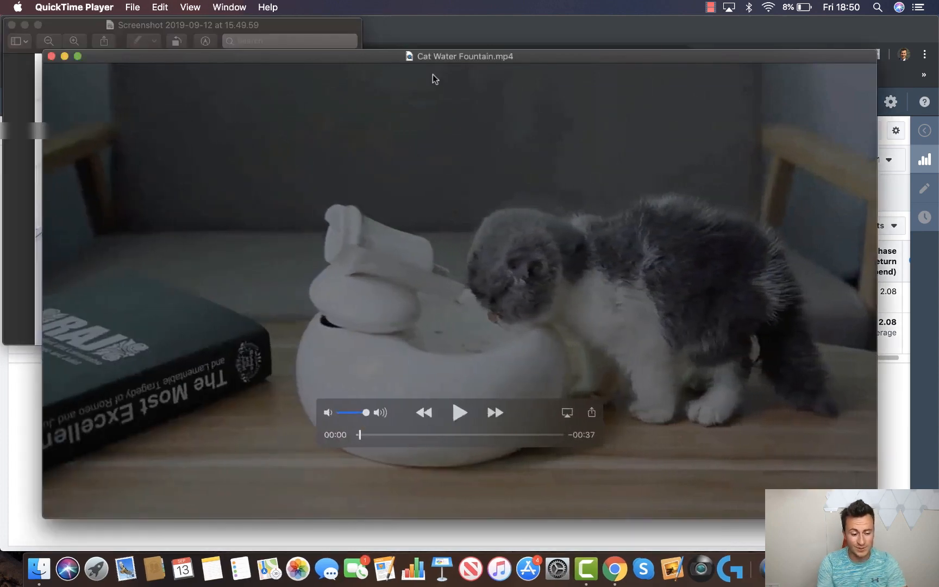
{"action": "left_click_drag", "start_coordinate": [430, 55], "coordinate": [426, 50]}
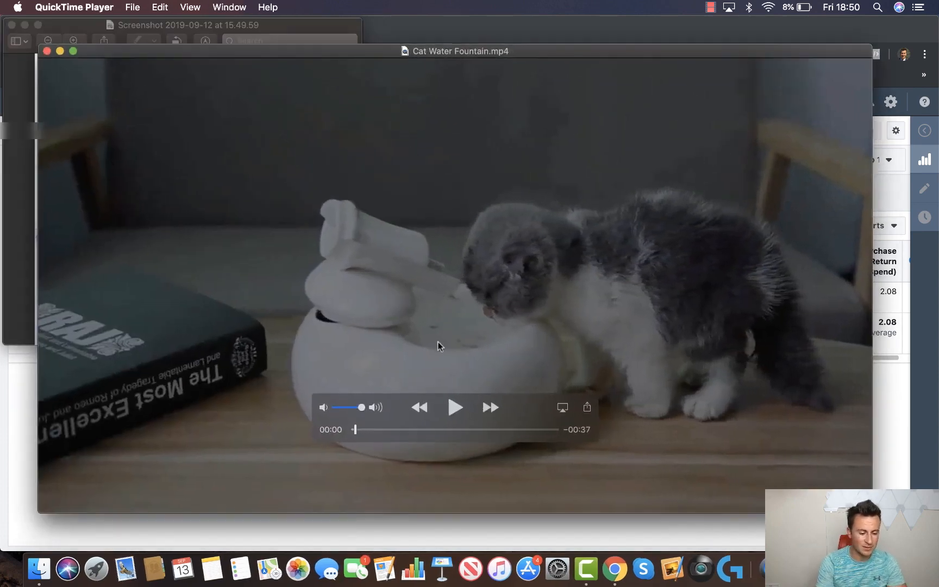
{"action": "left_click", "coordinate": [456, 407]}
{"action": "left_click_drag", "start_coordinate": [361, 407], "coordinate": [340, 411]}
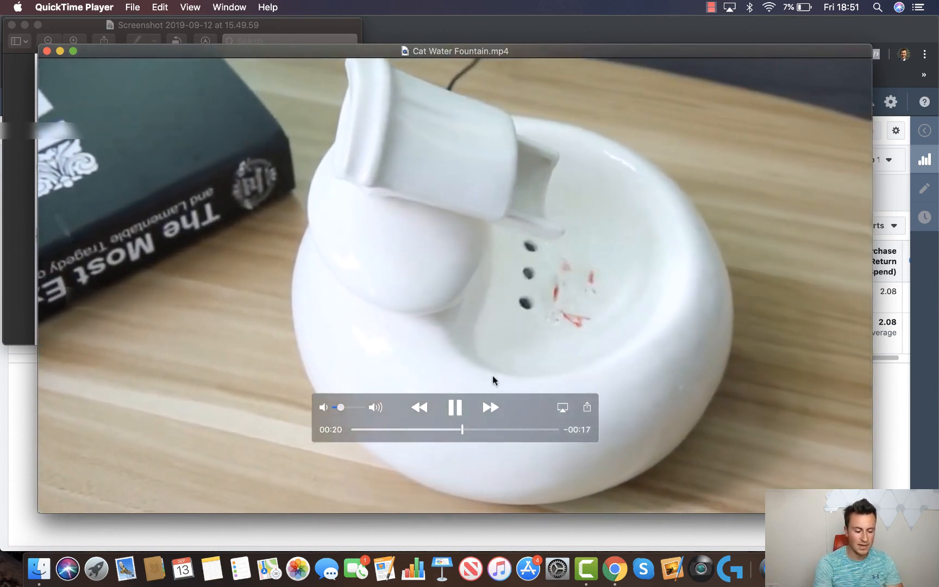
{"action": "left_click", "coordinate": [455, 408]}
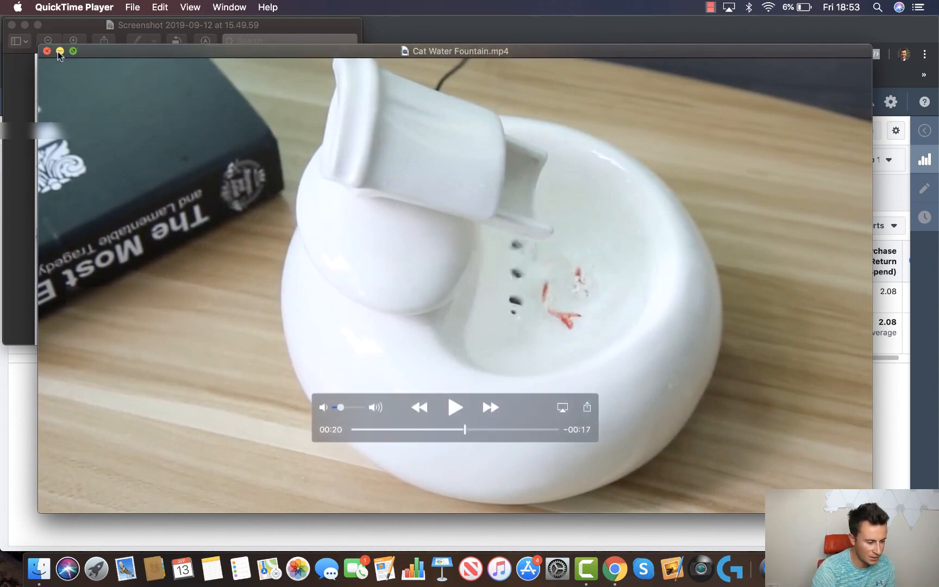
{"action": "left_click", "coordinate": [58, 51]}
{"action": "left_click", "coordinate": [24, 26]}
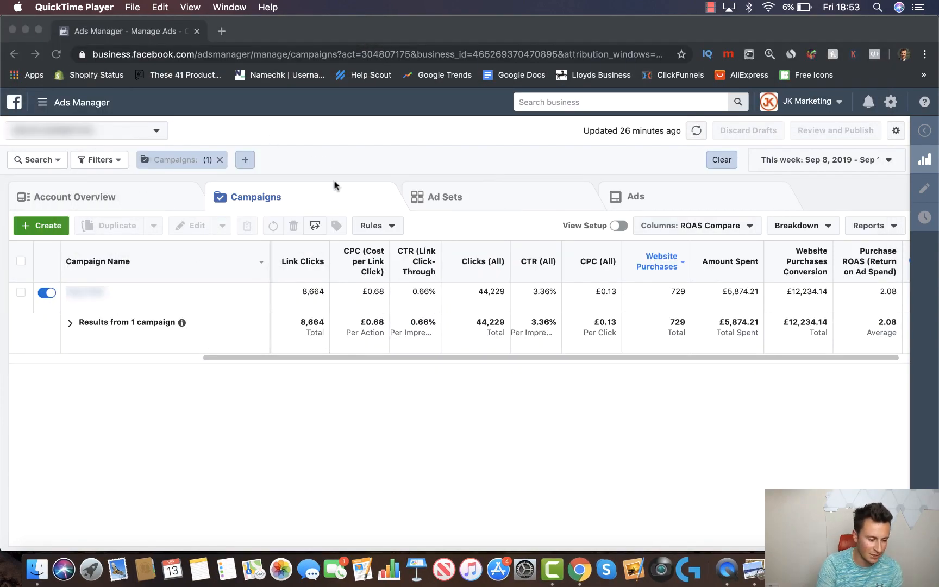
Step: Start creating a new campaign in Ads Manager and switch it to a different ad account
{"action": "left_click", "coordinate": [63, 237]}
{"action": "left_click", "coordinate": [42, 226]}
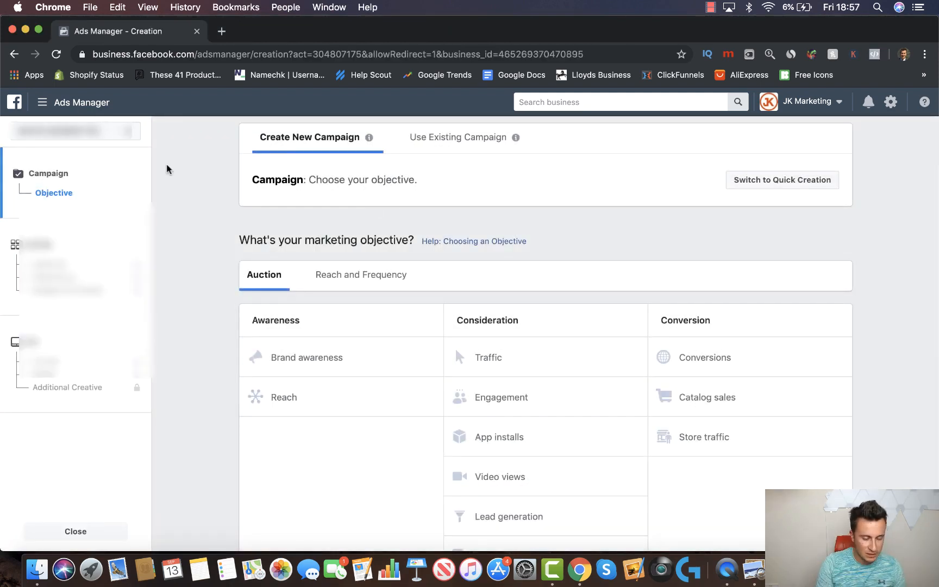
{"action": "left_click", "coordinate": [126, 132]}
{"action": "left_click", "coordinate": [115, 217]}
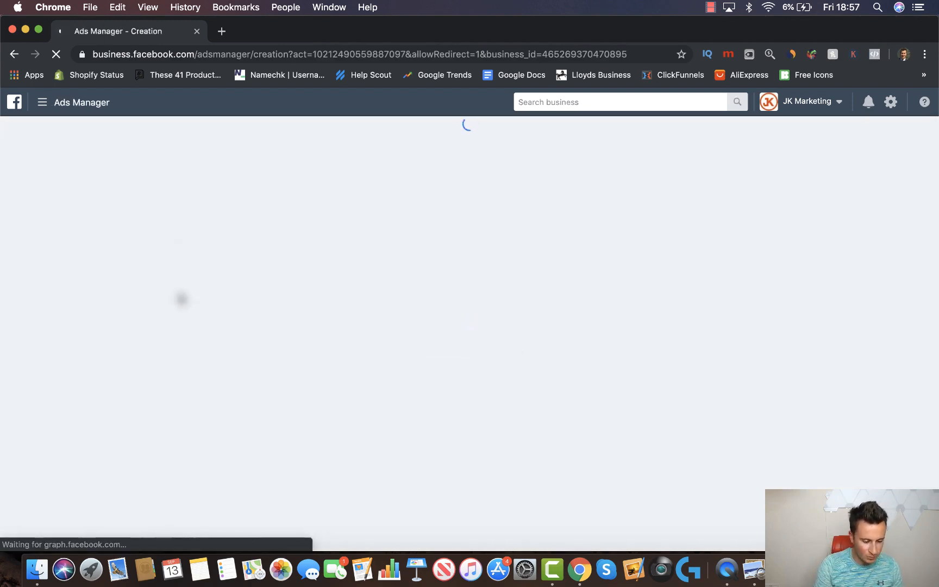
Step: Choose the Engagement marketing objective for the new campaign and set its engagement type to Page likes
{"action": "scroll", "coordinate": [180, 299], "scroll_direction": "down", "scroll_amount": 2}
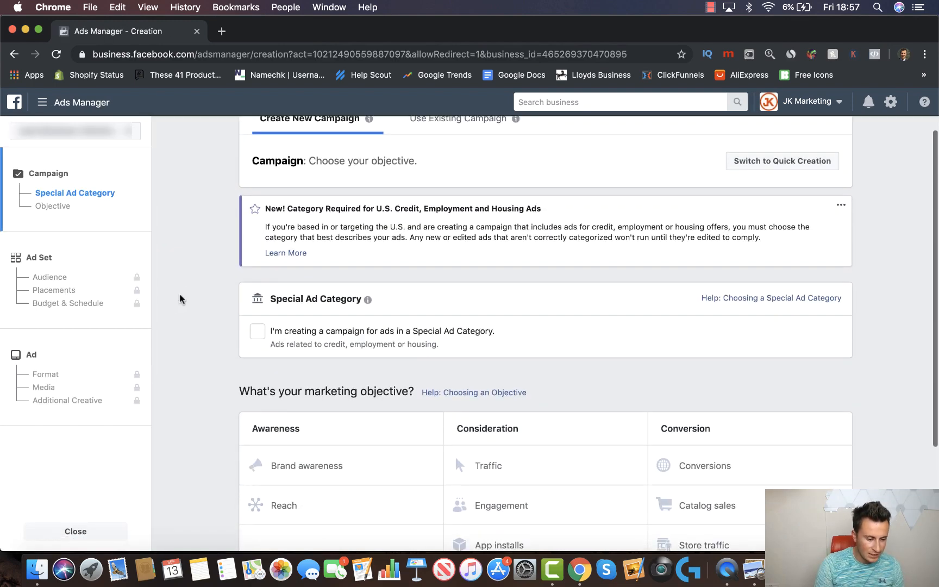
{"action": "scroll", "coordinate": [180, 299], "scroll_direction": "up", "scroll_amount": 2}
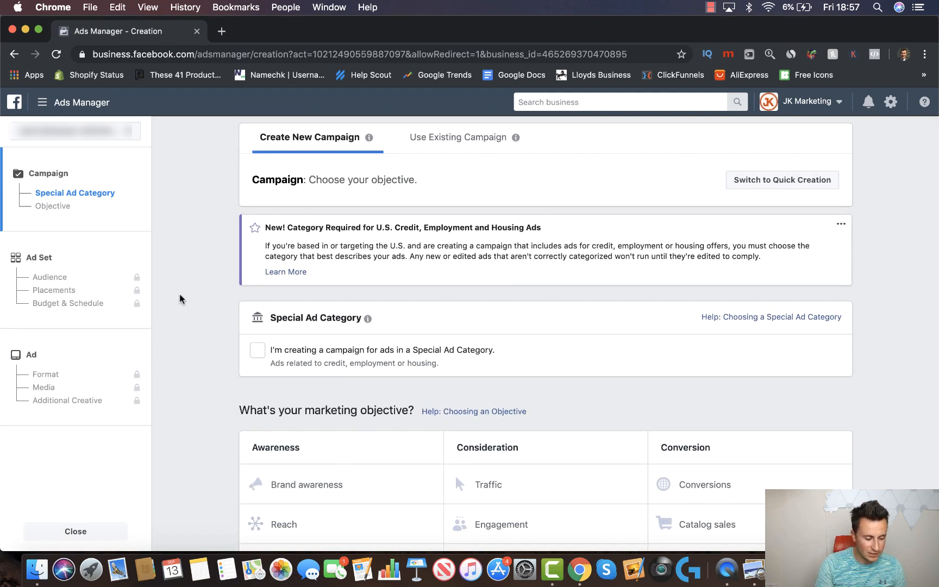
{"action": "scroll", "coordinate": [180, 299], "scroll_direction": "down", "scroll_amount": 3}
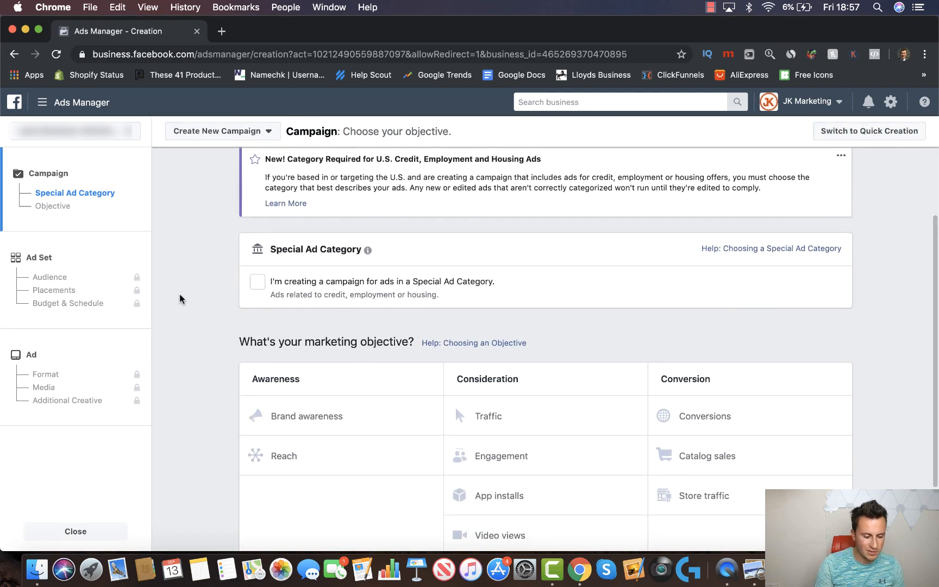
{"action": "scroll", "coordinate": [180, 300], "scroll_direction": "down", "scroll_amount": 2}
{"action": "scroll", "coordinate": [180, 299], "scroll_direction": "up", "scroll_amount": 1}
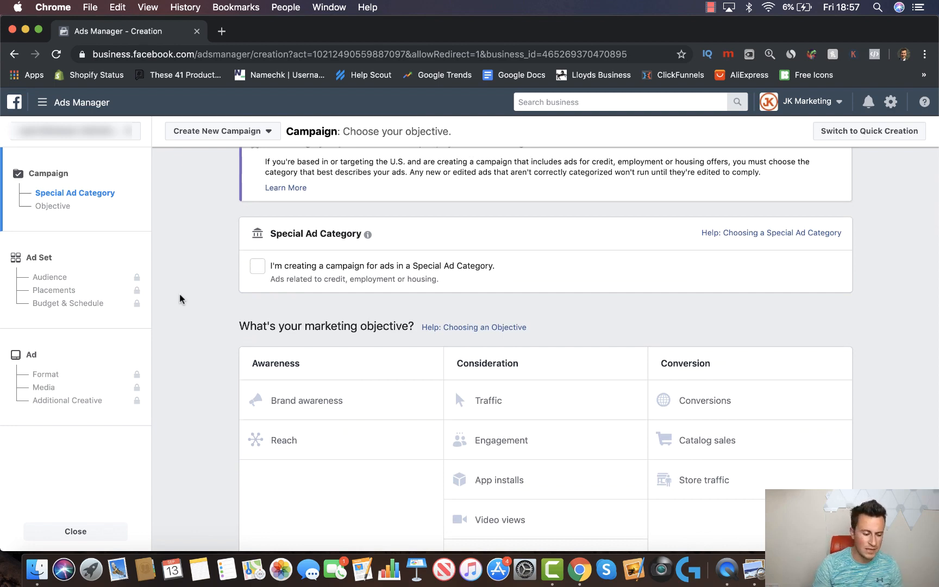
{"action": "scroll", "coordinate": [181, 299], "scroll_direction": "down", "scroll_amount": 3}
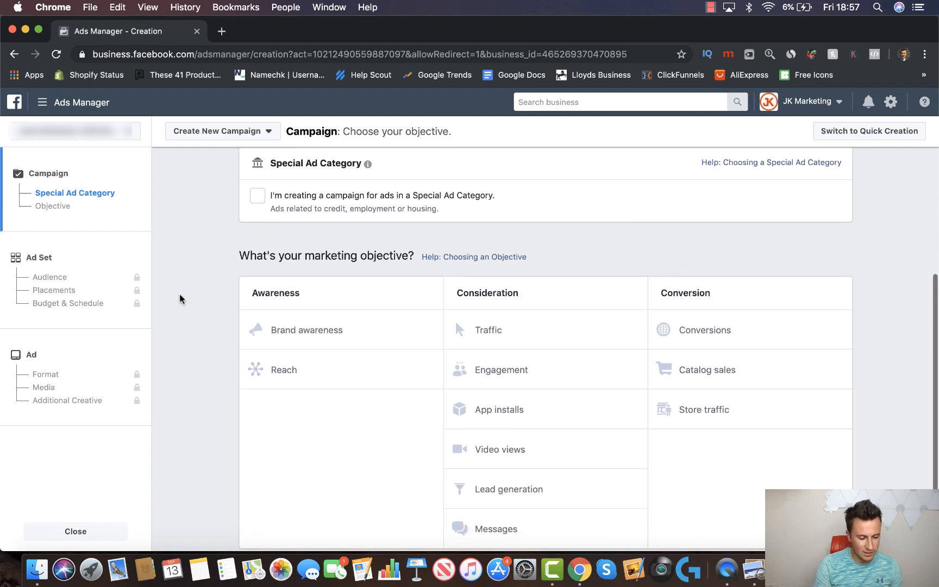
{"action": "left_click", "coordinate": [543, 368]}
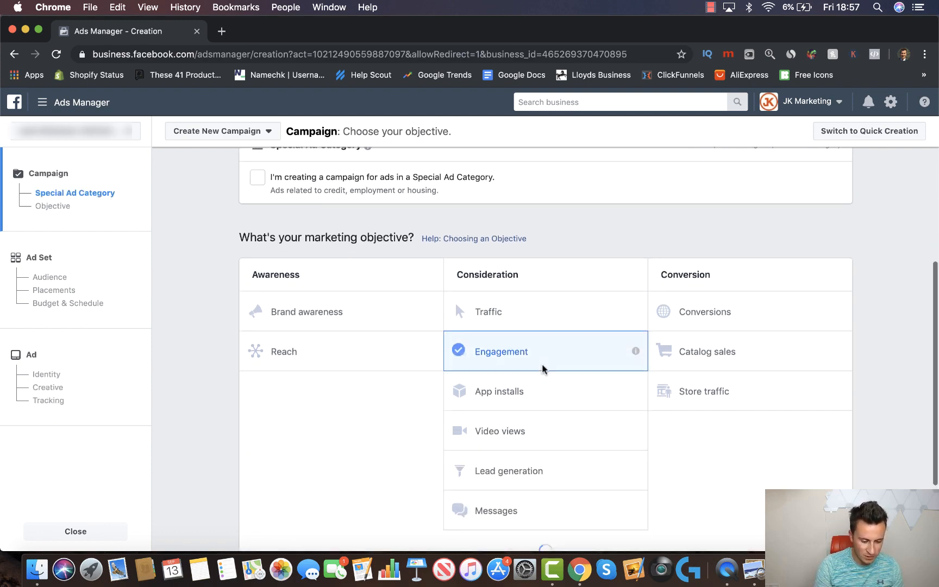
{"action": "scroll", "coordinate": [190, 356], "scroll_direction": "down", "scroll_amount": 10}
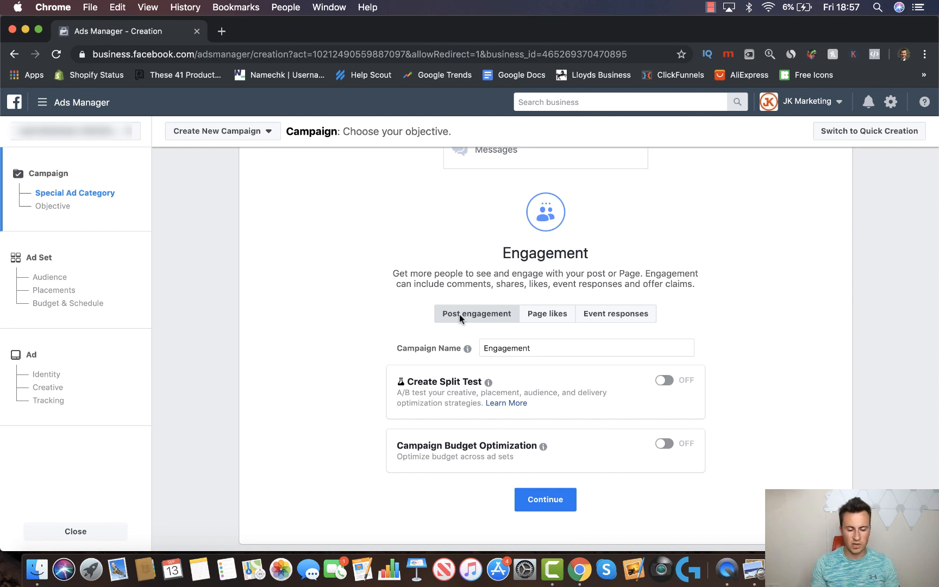
{"action": "left_click", "coordinate": [549, 314]}
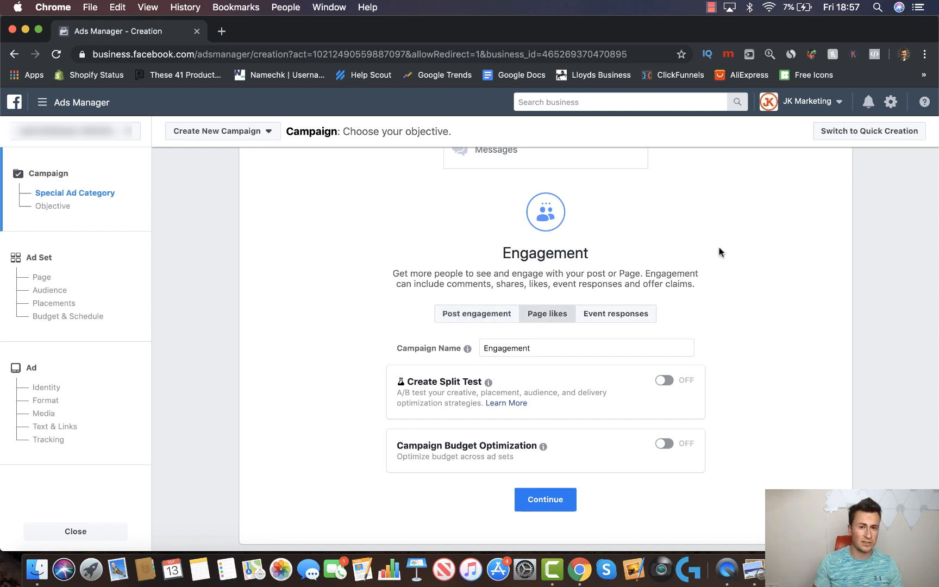
Step: Set the campaign's marketing objective to Conversions
{"action": "scroll", "coordinate": [720, 252], "scroll_direction": "up", "scroll_amount": 10}
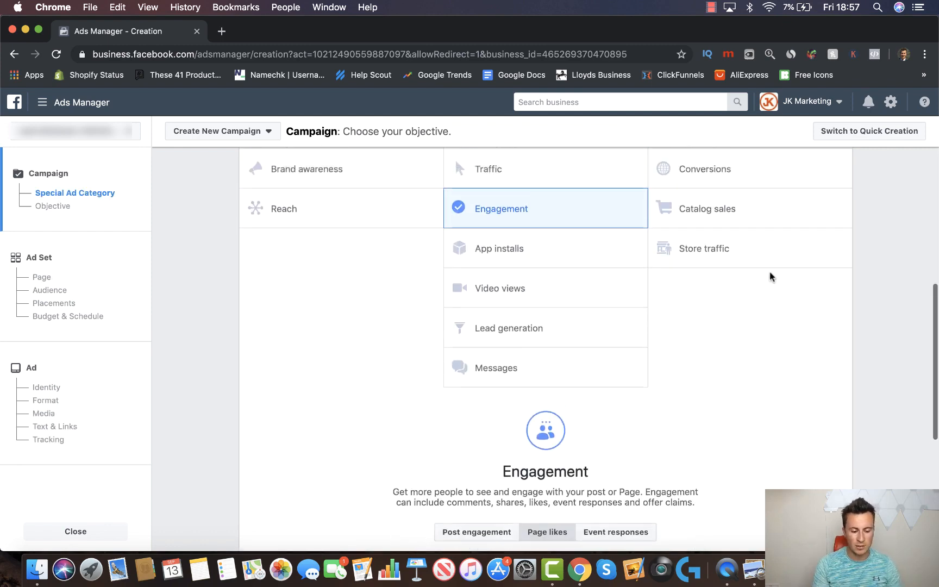
{"action": "mouse_move", "coordinate": [842, 259]}
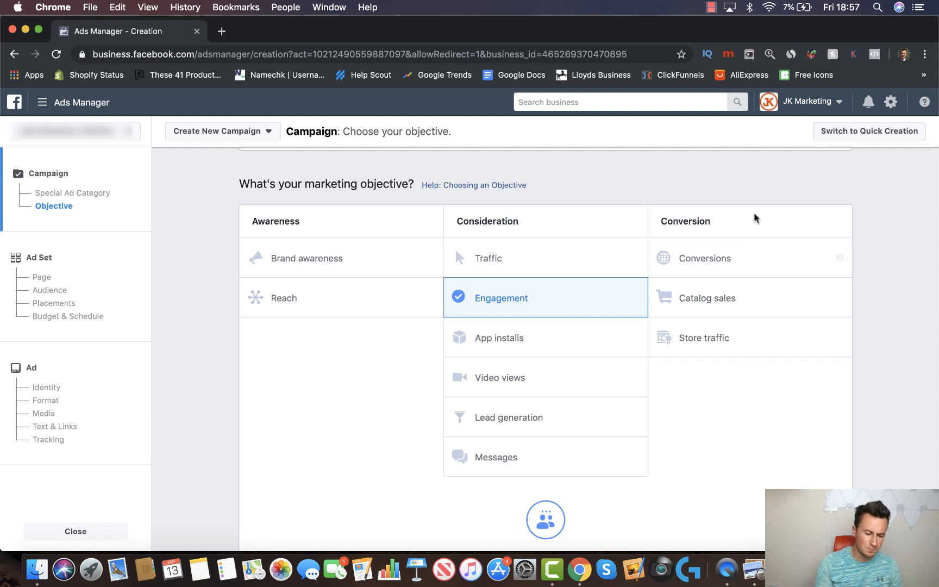
{"action": "left_click", "coordinate": [733, 263]}
{"action": "scroll", "coordinate": [739, 258], "scroll_direction": "up", "scroll_amount": 1}
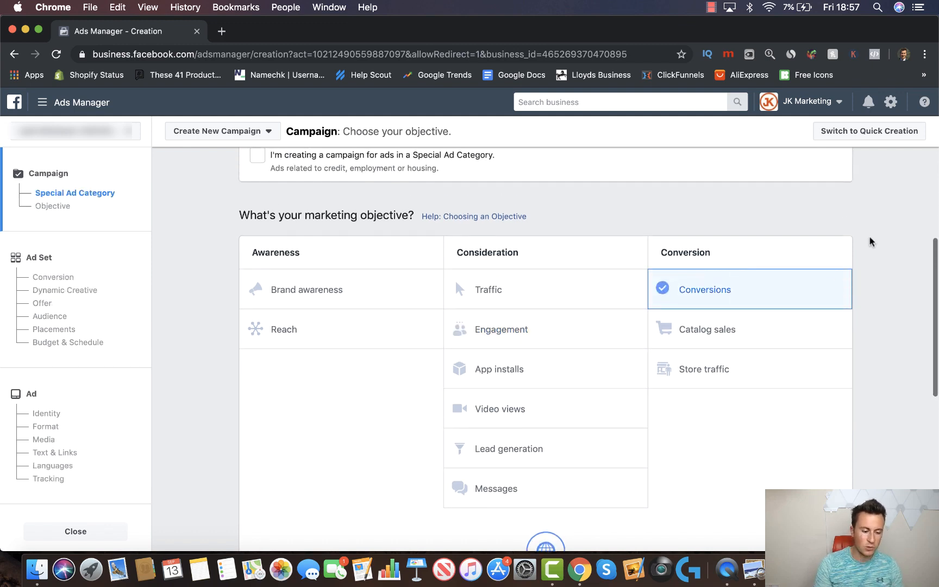
{"action": "scroll", "coordinate": [873, 259], "scroll_direction": "up", "scroll_amount": 2}
{"action": "scroll", "coordinate": [873, 260], "scroll_direction": "down", "scroll_amount": 1}
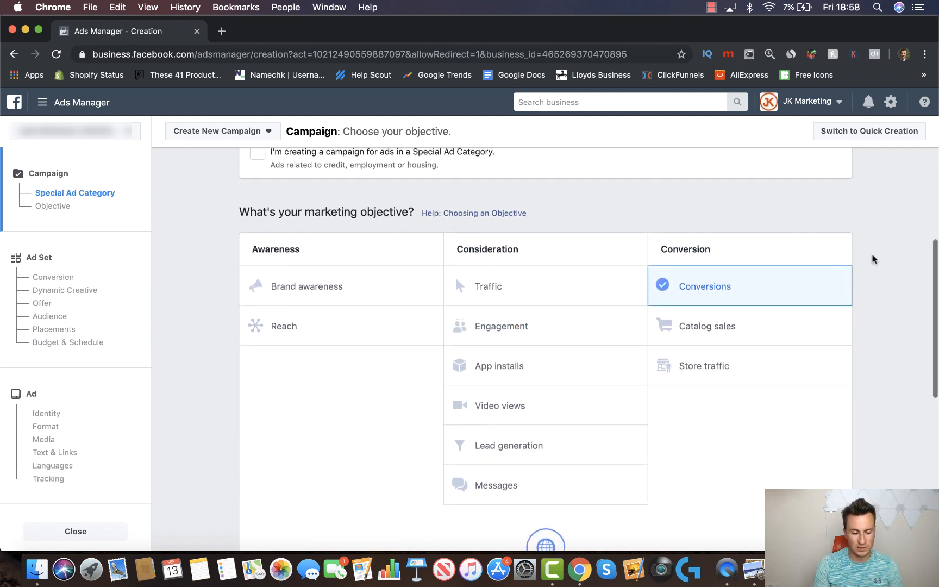
Step: Name the campaign "Cat Fountain" and continue to the ad set settings
{"action": "scroll", "coordinate": [873, 259], "scroll_direction": "down", "scroll_amount": 3}
{"action": "scroll", "coordinate": [872, 259], "scroll_direction": "down", "scroll_amount": 5}
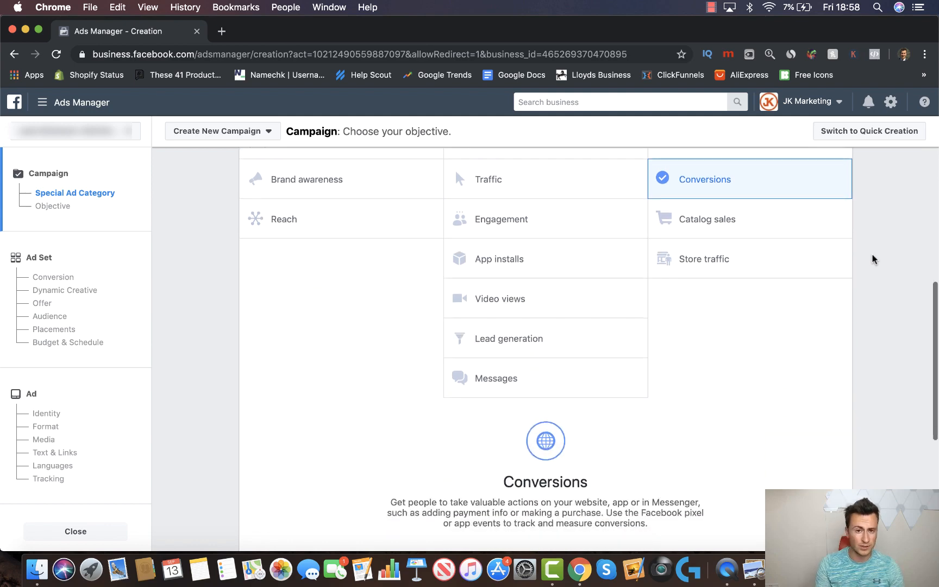
{"action": "left_click", "coordinate": [545, 303]}
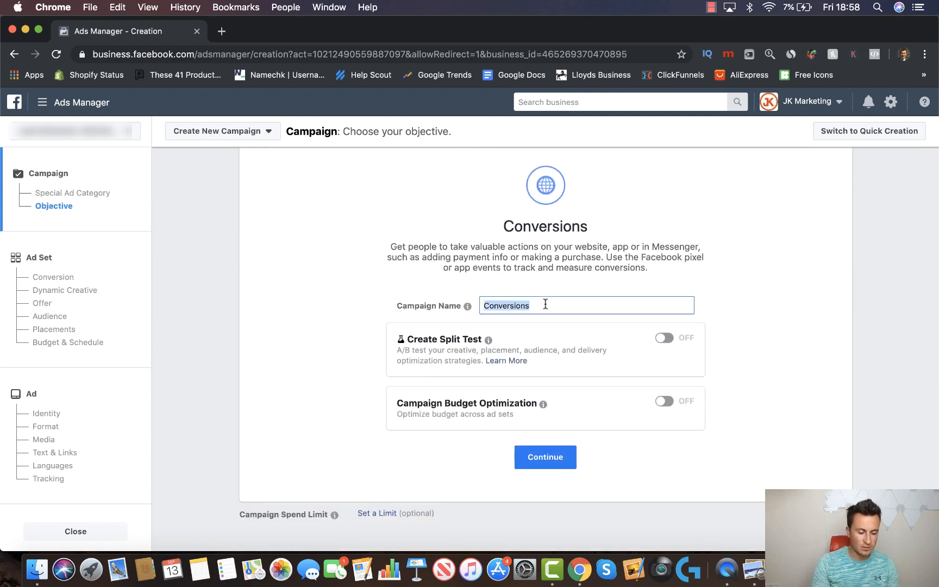
{"action": "type", "text": "Cat Fount"}
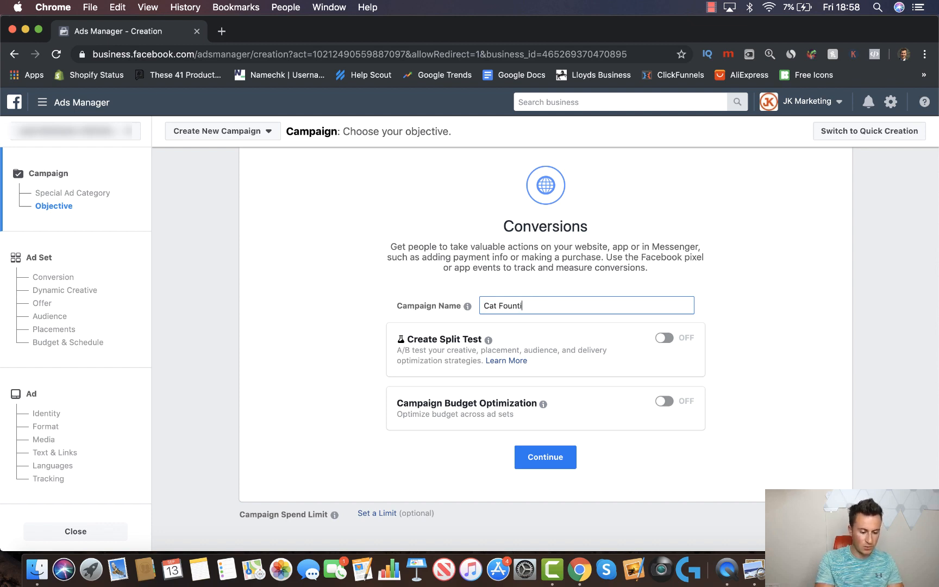
{"action": "type", "text": "ain"}
{"action": "left_click", "coordinate": [766, 265]}
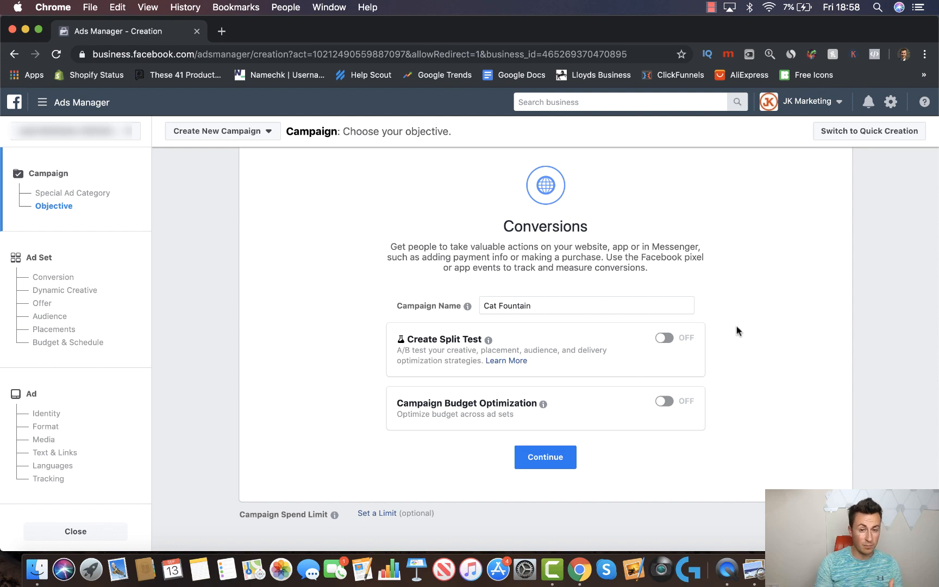
{"action": "scroll", "coordinate": [738, 330], "scroll_direction": "down", "scroll_amount": 1}
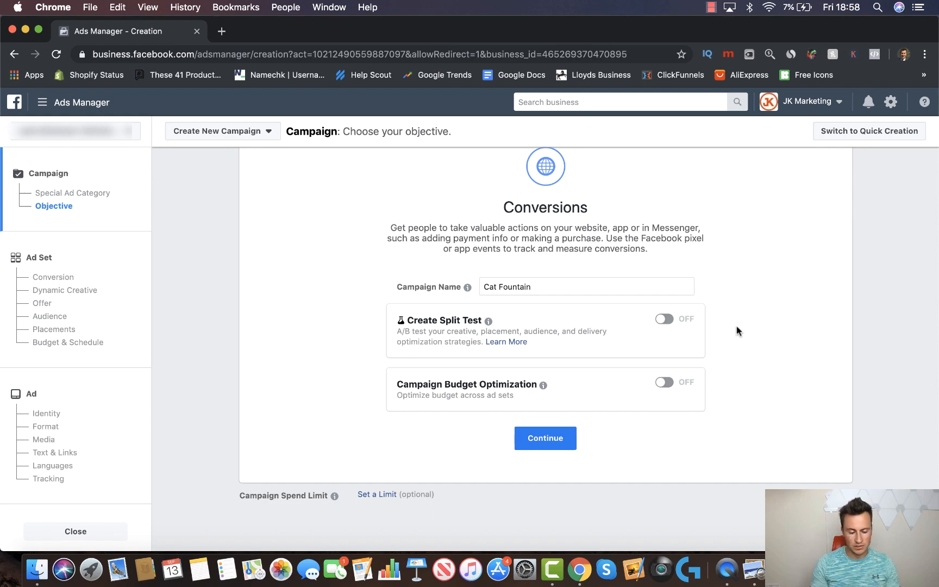
{"action": "left_click", "coordinate": [557, 441]}
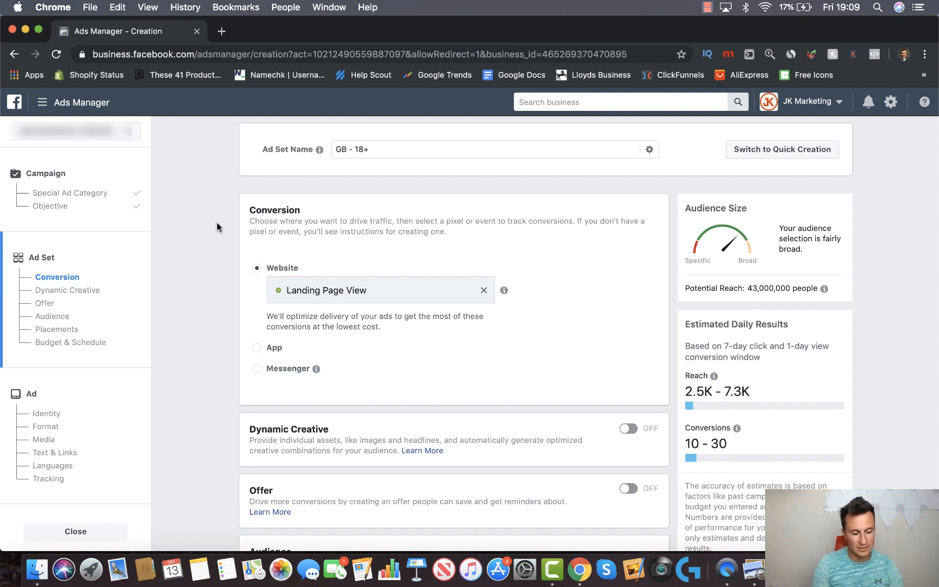
Step: Replace the ad set's website conversion event with Purchase
{"action": "scroll", "coordinate": [216, 227], "scroll_direction": "down", "scroll_amount": 1}
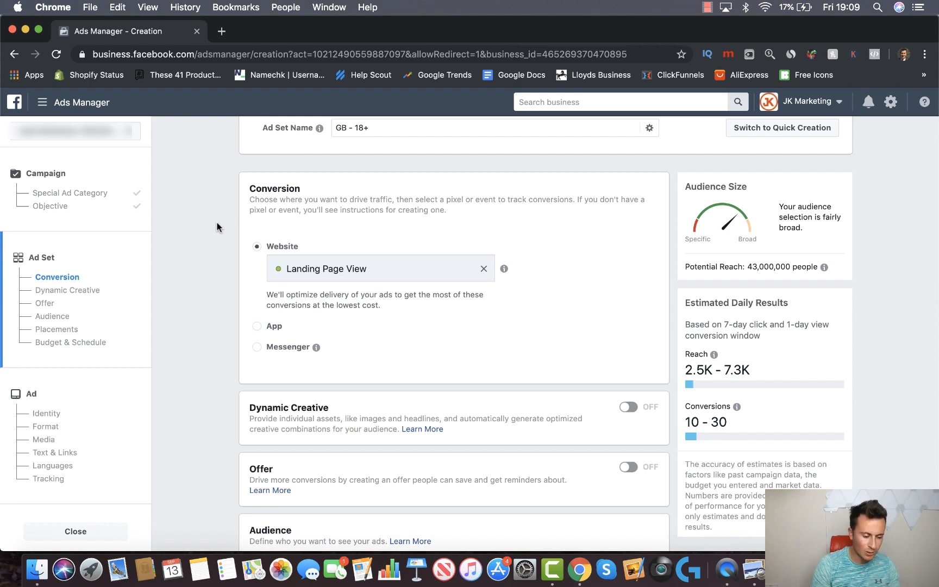
{"action": "scroll", "coordinate": [217, 227], "scroll_direction": "down", "scroll_amount": 1}
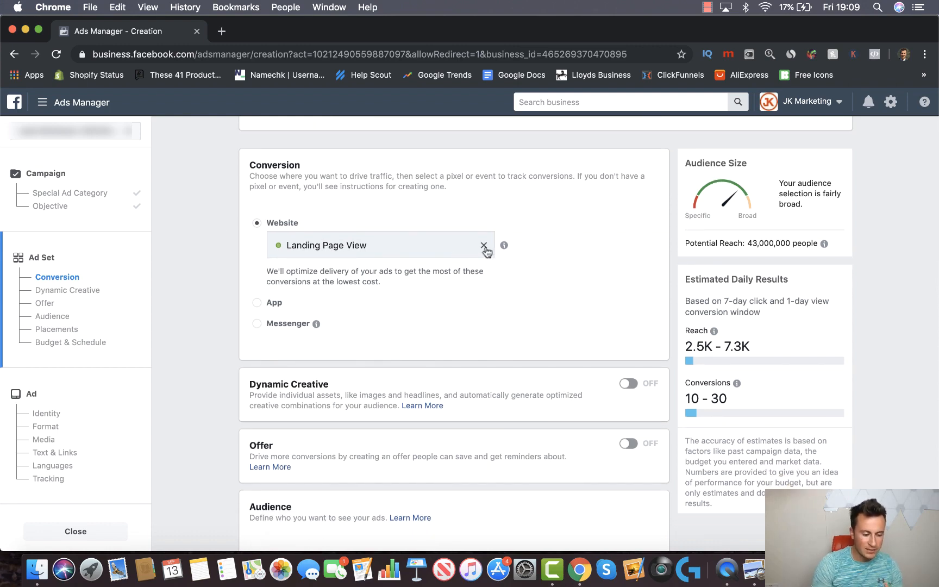
{"action": "left_click", "coordinate": [484, 246]}
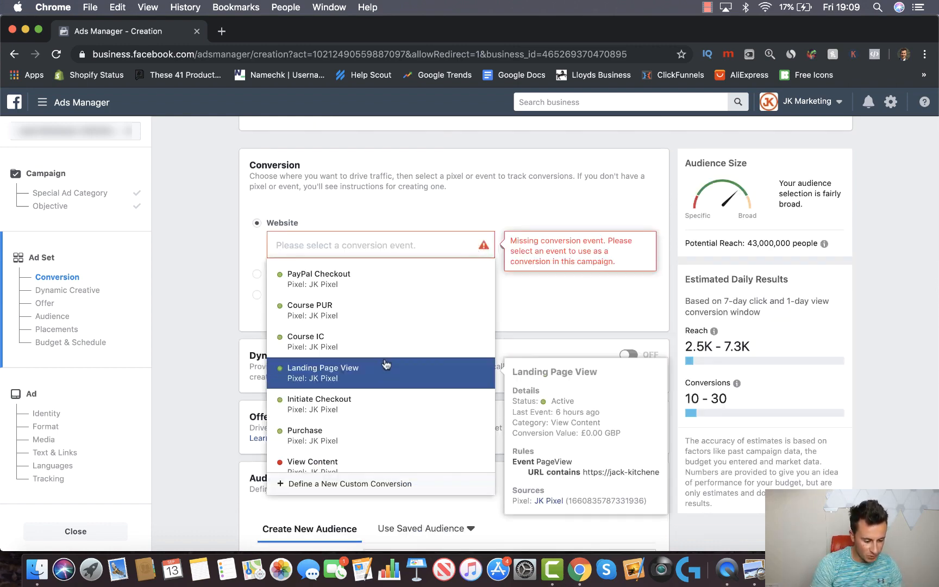
{"action": "left_click", "coordinate": [367, 432]}
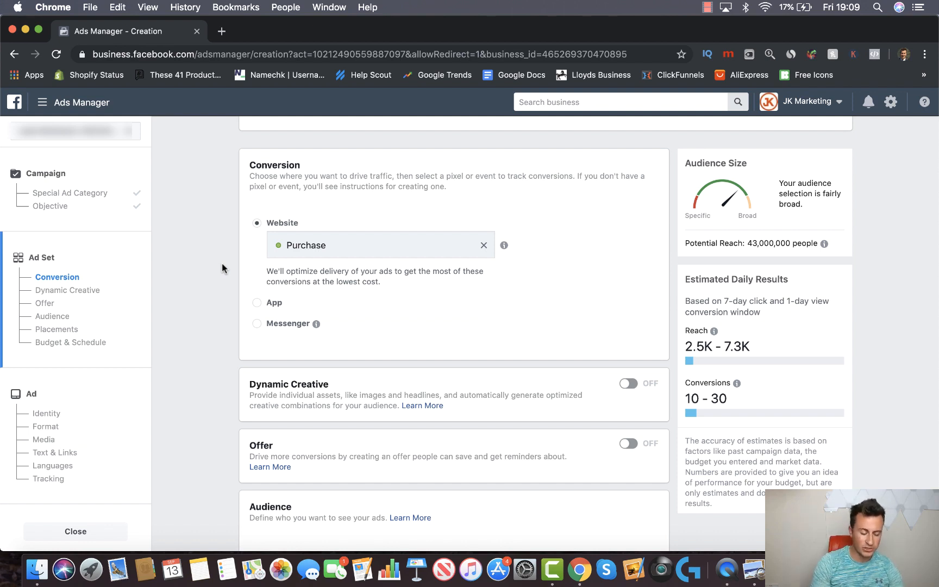
Step: Look over the ad set's audience section, view the children's toilet ladder screenshot in Preview, and minimize it
{"action": "scroll", "coordinate": [222, 263], "scroll_direction": "down", "scroll_amount": 5}
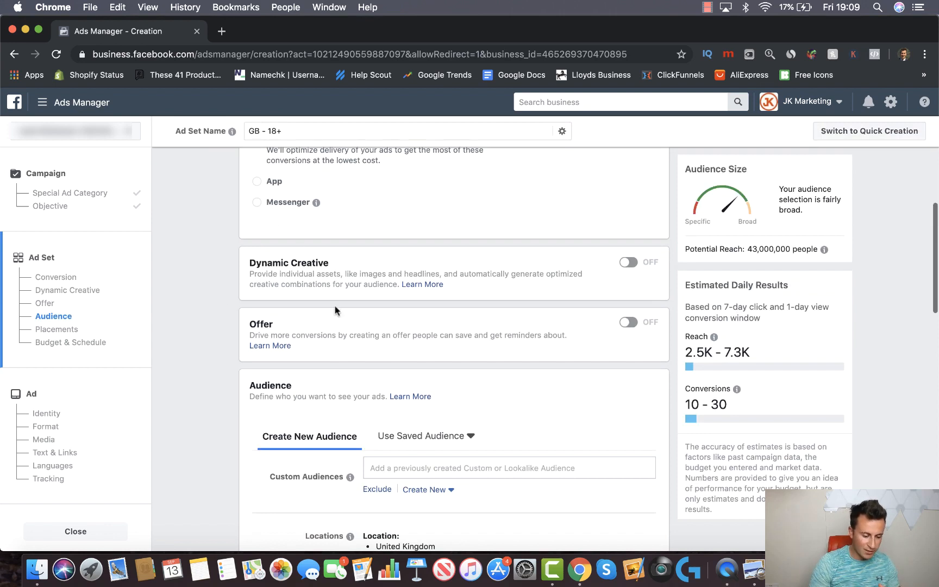
{"action": "scroll", "coordinate": [209, 291], "scroll_direction": "down", "scroll_amount": 5}
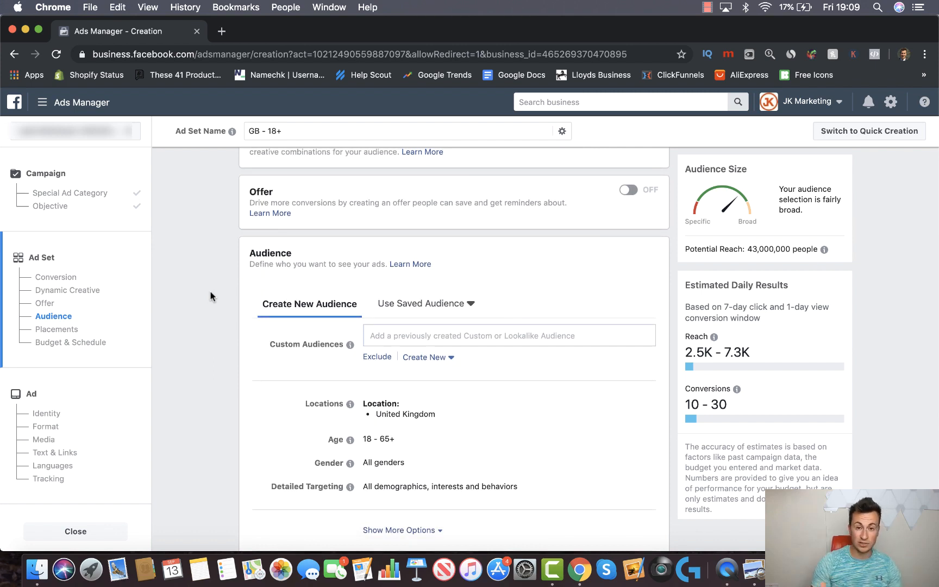
{"action": "scroll", "coordinate": [210, 291], "scroll_direction": "down", "scroll_amount": 4}
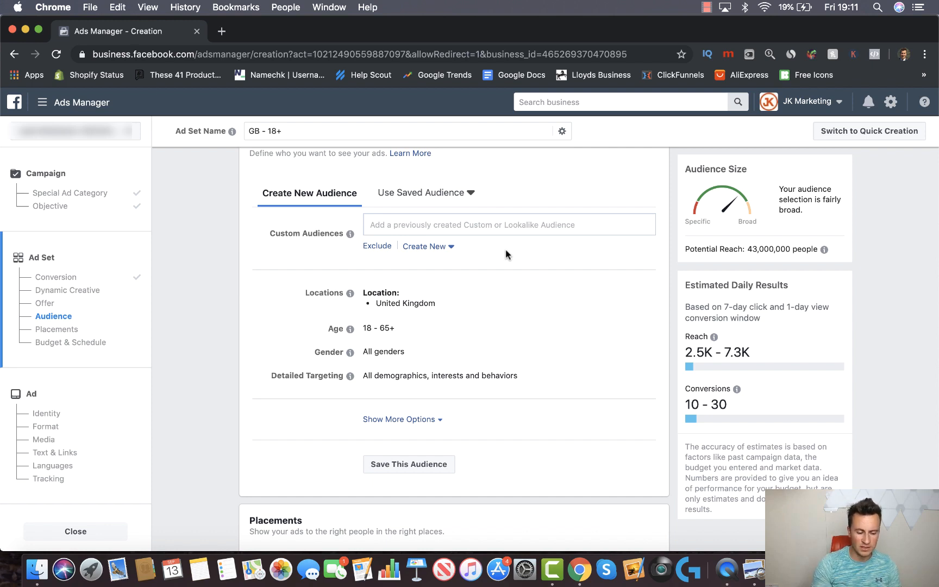
{"action": "scroll", "coordinate": [296, 248], "scroll_direction": "down", "scroll_amount": 1}
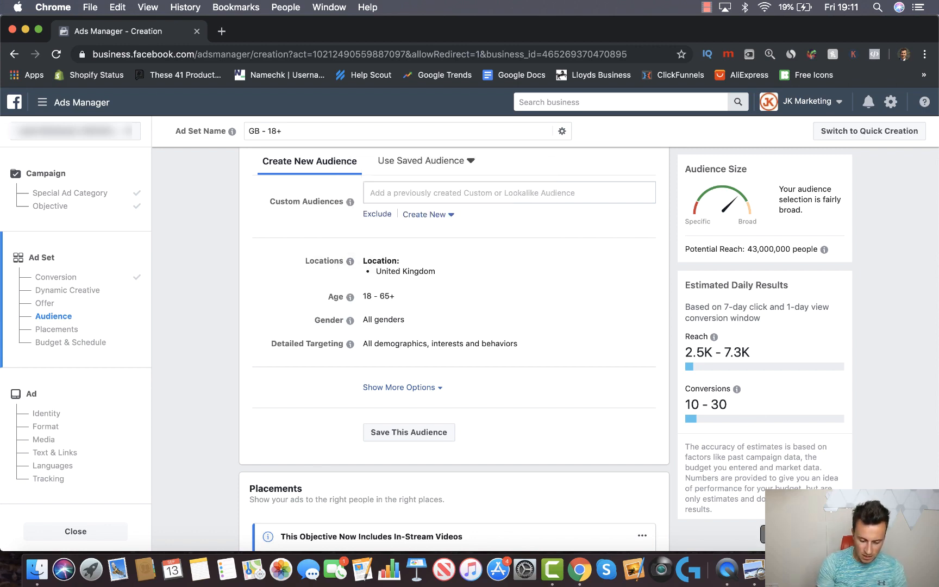
{"action": "left_click", "coordinate": [866, 570]}
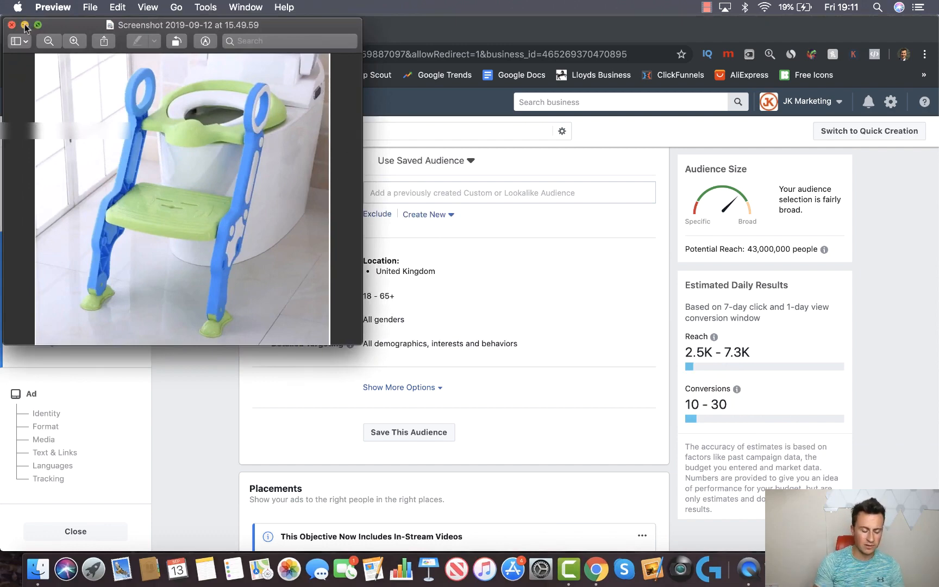
{"action": "left_click", "coordinate": [24, 26]}
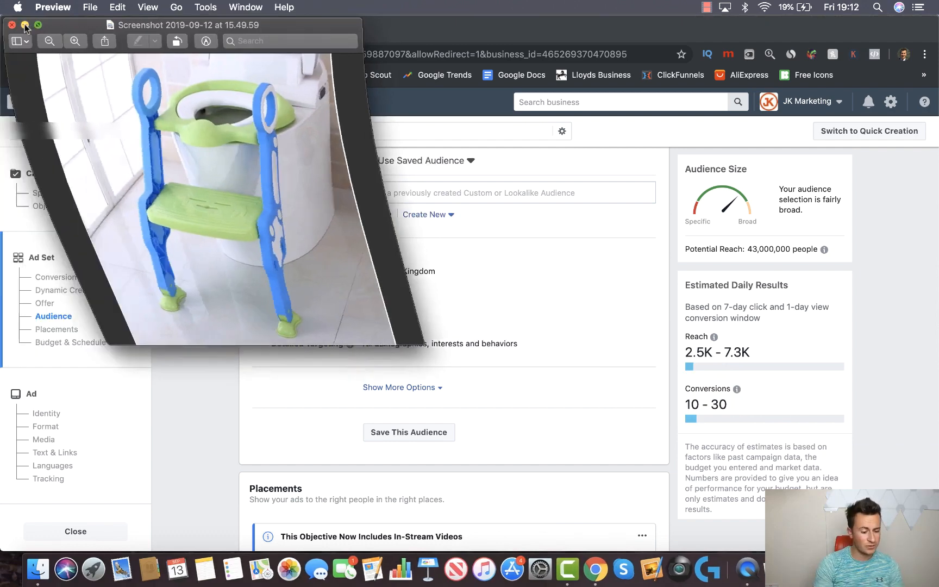
{"action": "scroll", "coordinate": [262, 273], "scroll_direction": "down", "scroll_amount": 1}
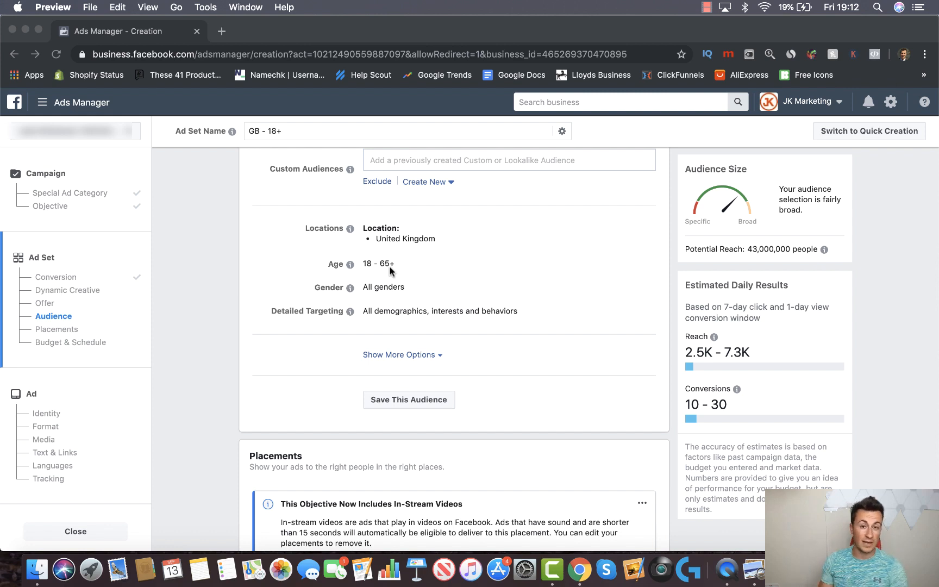
Step: Open the audience's detailed targeting for editing and browse the Demographics categories down to Parents
{"action": "left_click", "coordinate": [259, 238]}
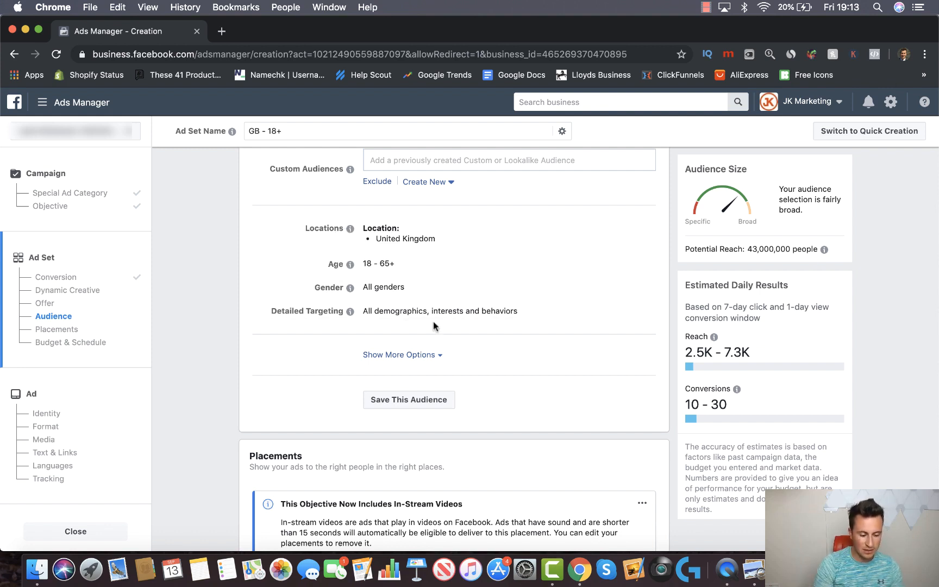
{"action": "mouse_move", "coordinate": [550, 318]}
{"action": "left_click", "coordinate": [638, 314]}
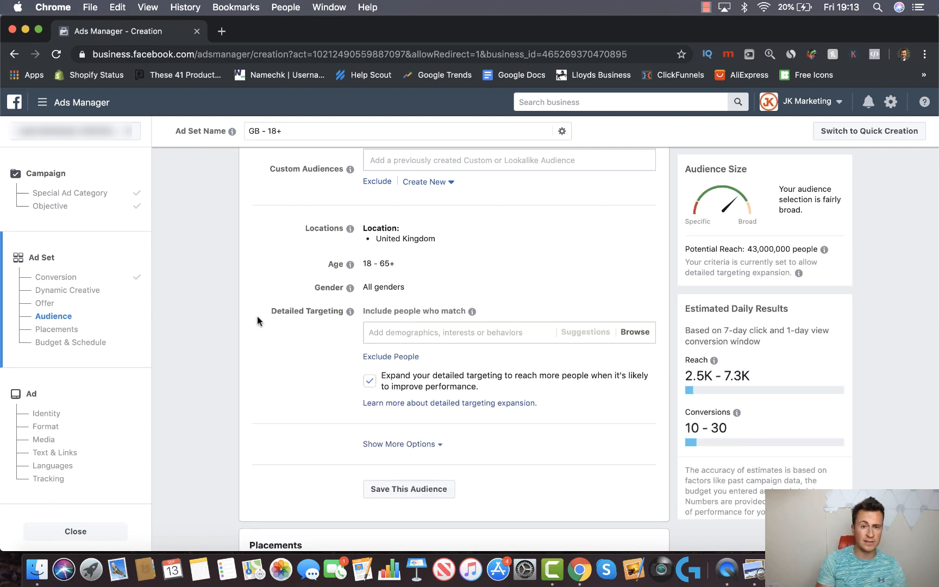
{"action": "left_click", "coordinate": [482, 331]}
{"action": "scroll", "coordinate": [572, 332], "scroll_direction": "down", "scroll_amount": 1}
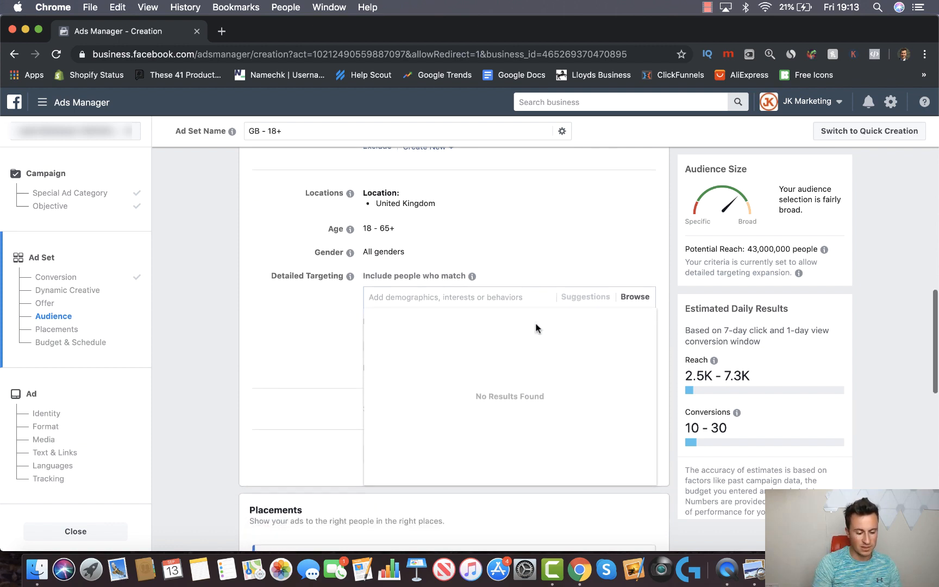
{"action": "left_click", "coordinate": [633, 297]}
{"action": "left_click", "coordinate": [411, 325]}
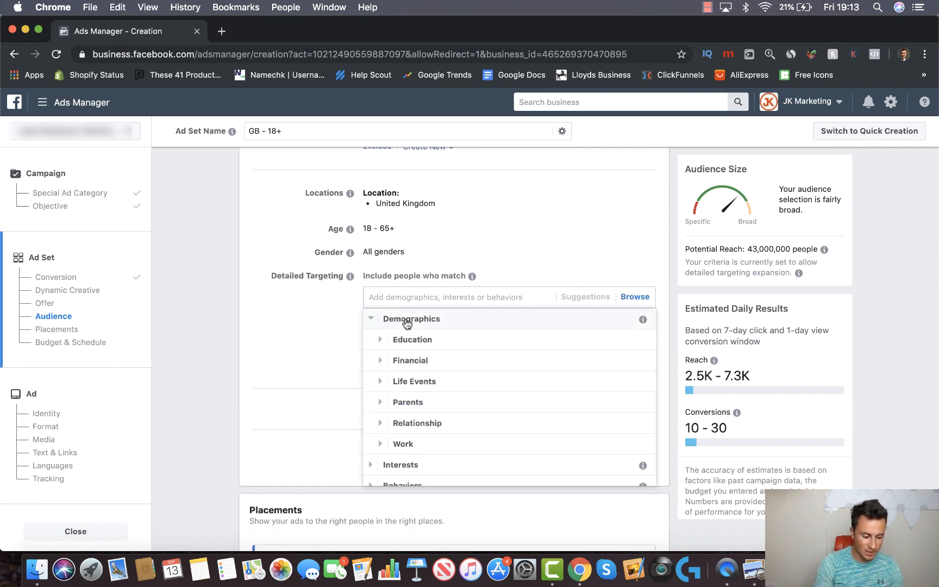
{"action": "scroll", "coordinate": [448, 394], "scroll_direction": "down", "scroll_amount": 1}
{"action": "left_click", "coordinate": [401, 390]}
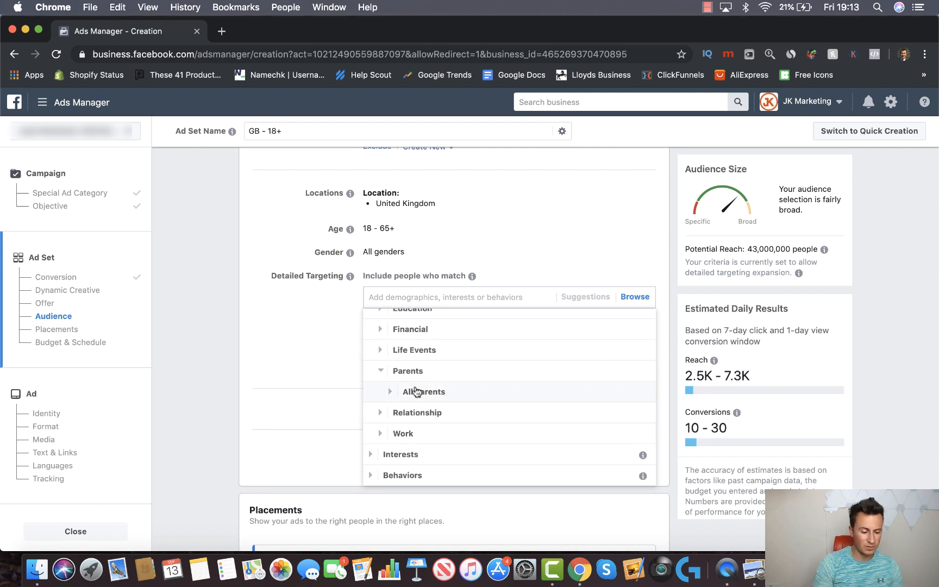
Step: Include Parents with toddlers (01-02 years) and Parents with preschoolers (03-05 years) in the detailed targeting from All Parents
{"action": "scroll", "coordinate": [416, 392], "scroll_direction": "down", "scroll_amount": 1}
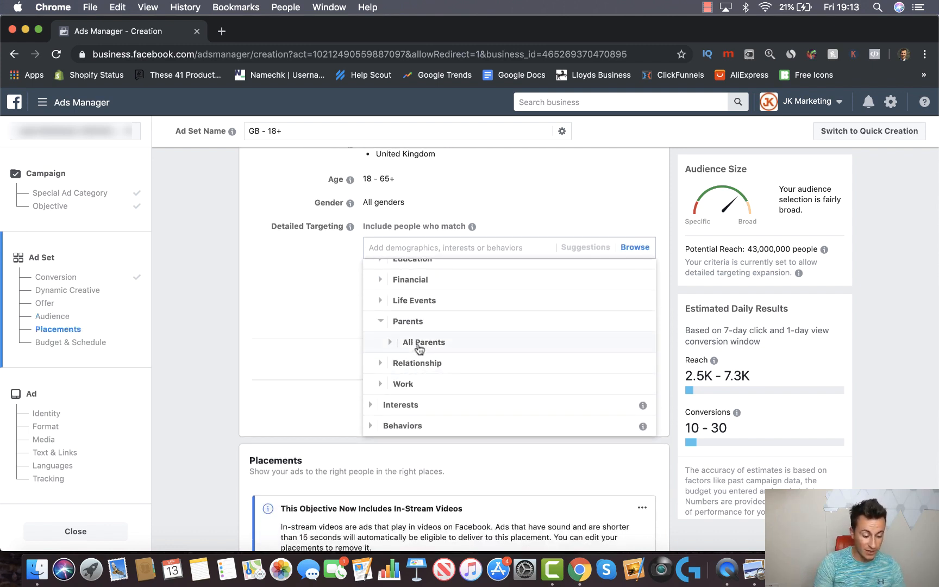
{"action": "left_click", "coordinate": [418, 343]}
{"action": "scroll", "coordinate": [463, 335], "scroll_direction": "down", "scroll_amount": 1}
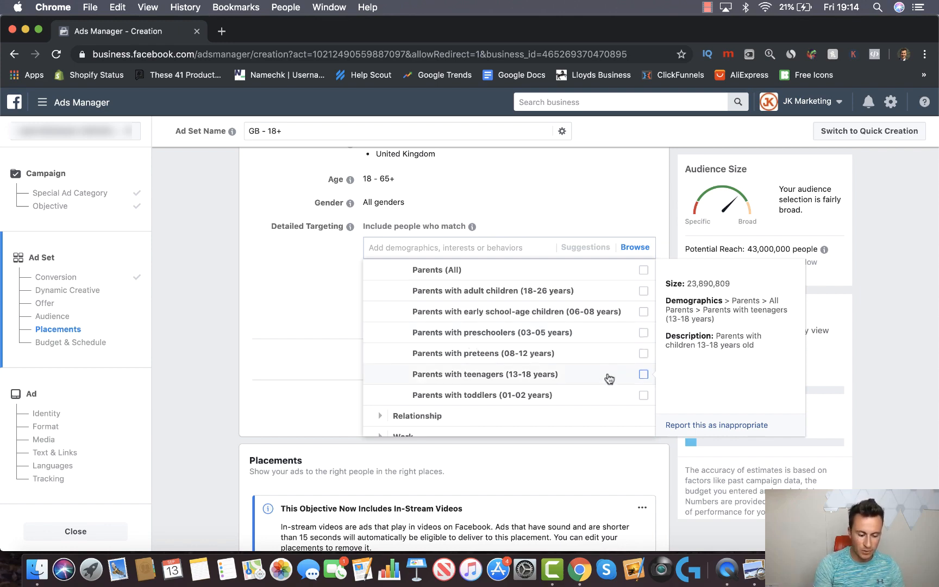
{"action": "left_click", "coordinate": [643, 395]}
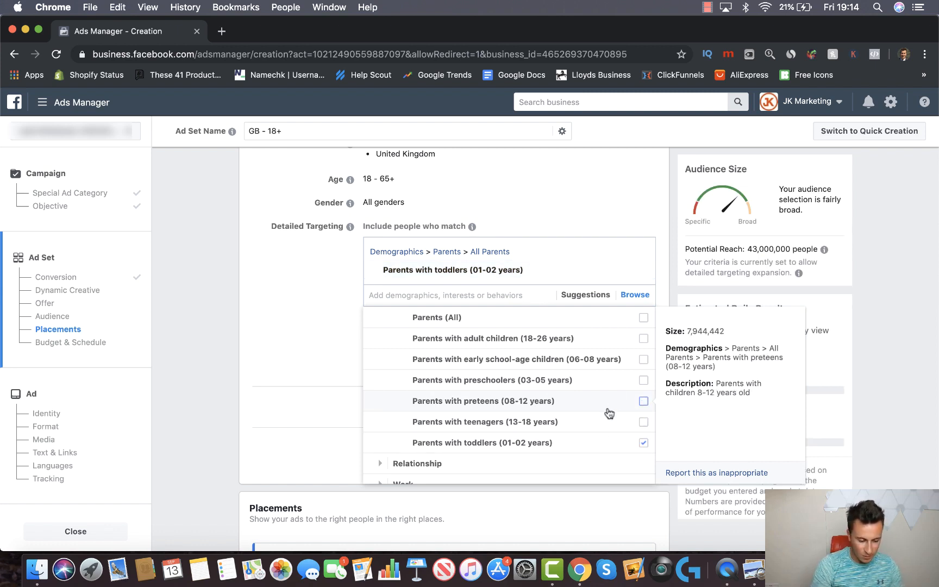
{"action": "left_click", "coordinate": [643, 381]}
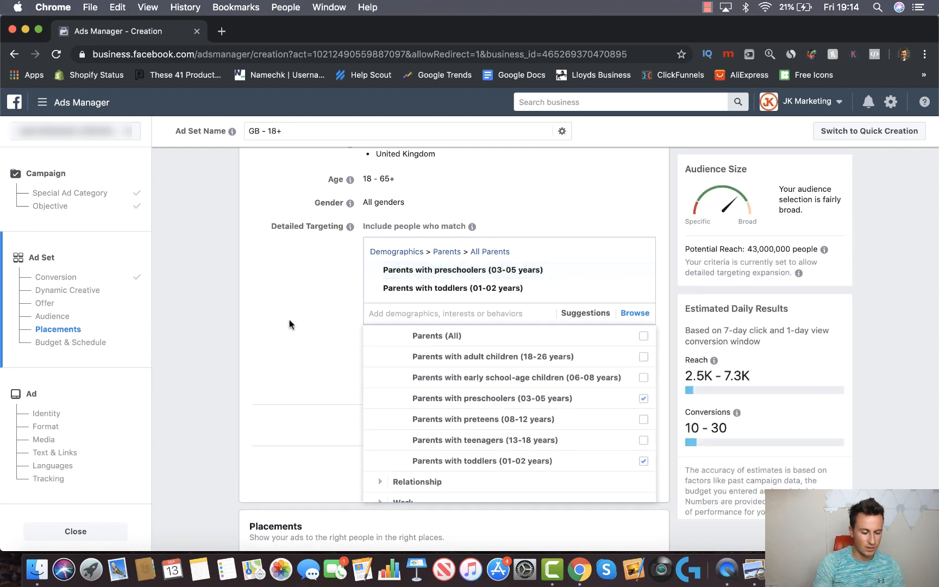
{"action": "left_click", "coordinate": [288, 321]}
Step: Turn off the expansion of detailed targeting to reach more people
{"action": "scroll", "coordinate": [250, 302], "scroll_direction": "up", "scroll_amount": 3}
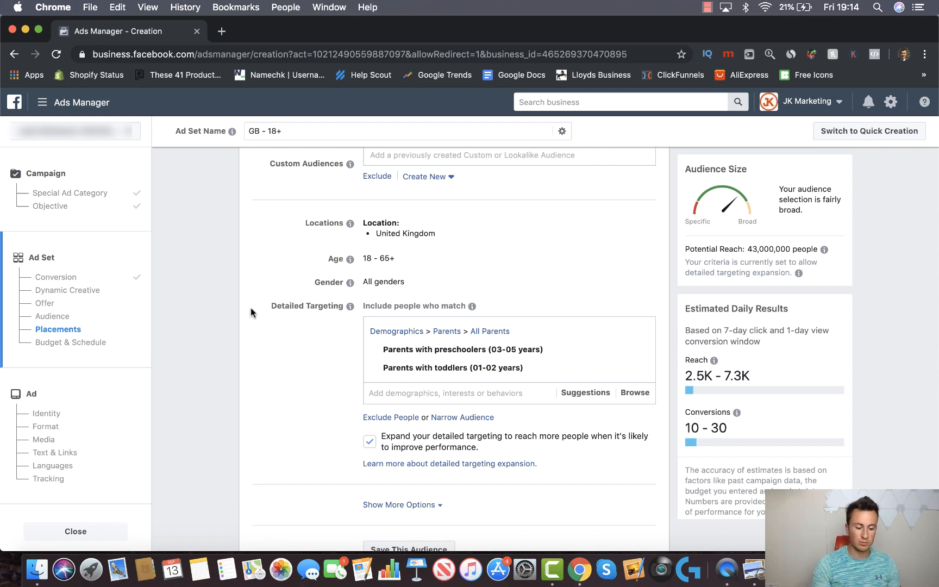
{"action": "mouse_move", "coordinate": [501, 356]}
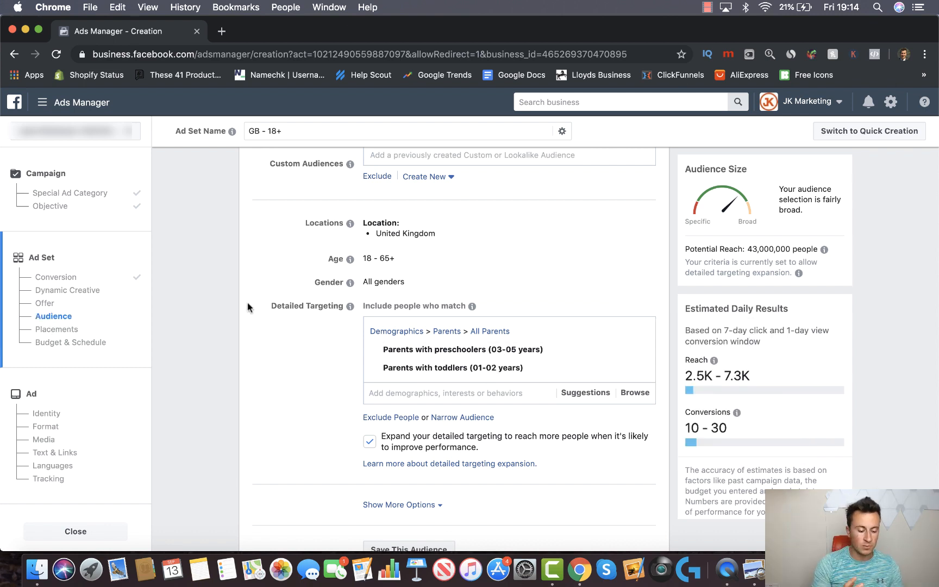
{"action": "scroll", "coordinate": [250, 356], "scroll_direction": "down", "scroll_amount": 3}
{"action": "scroll", "coordinate": [281, 382], "scroll_direction": "down", "scroll_amount": 2}
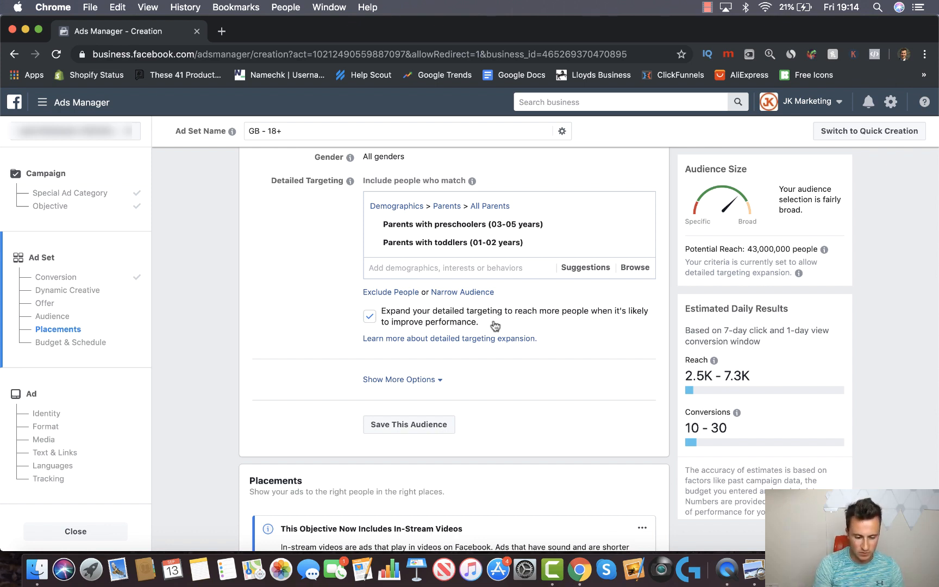
{"action": "left_click", "coordinate": [369, 316]}
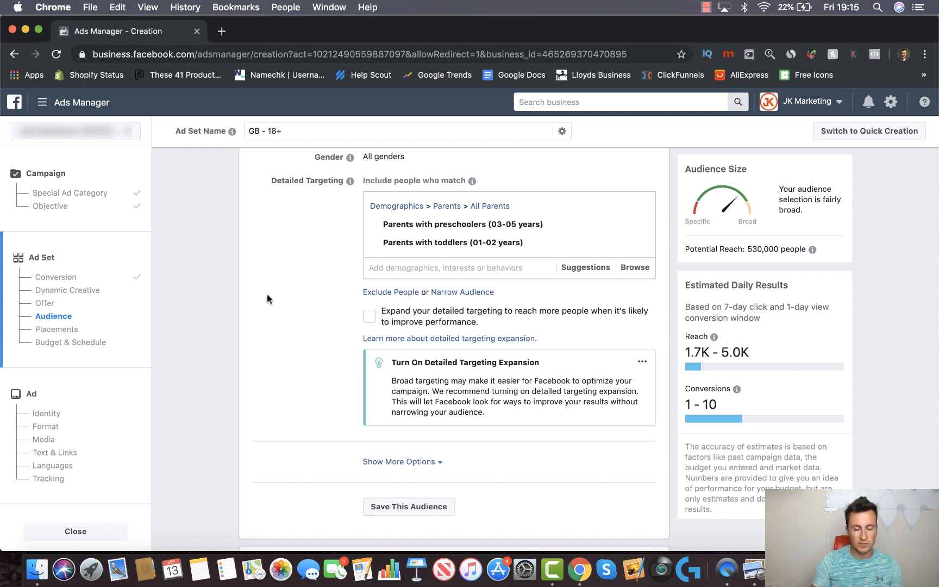
Step: Show the additional audience options, read the explanation of Connections, and look over the audience settings
{"action": "scroll", "coordinate": [267, 294], "scroll_direction": "down", "scroll_amount": 1}
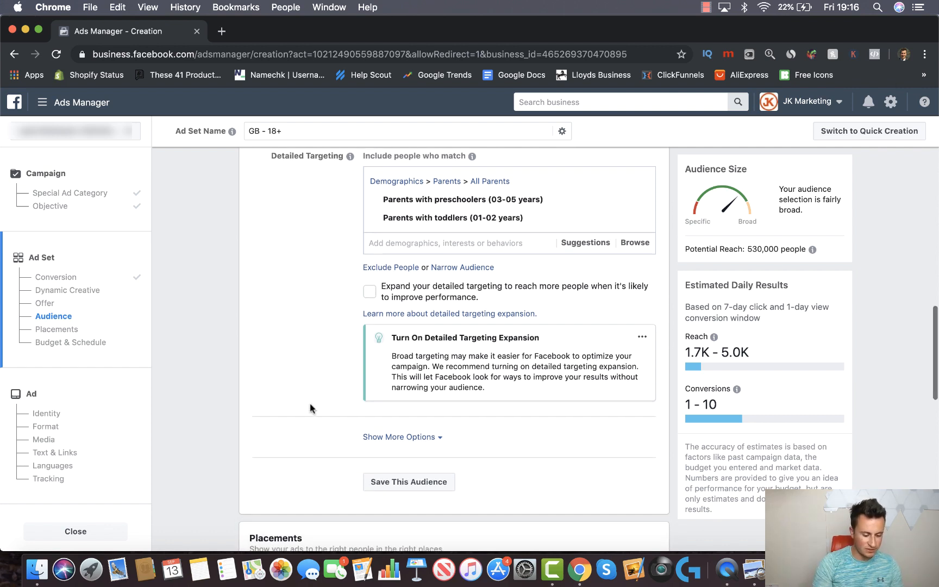
{"action": "left_click", "coordinate": [396, 437]}
{"action": "scroll", "coordinate": [267, 417], "scroll_direction": "down", "scroll_amount": 3}
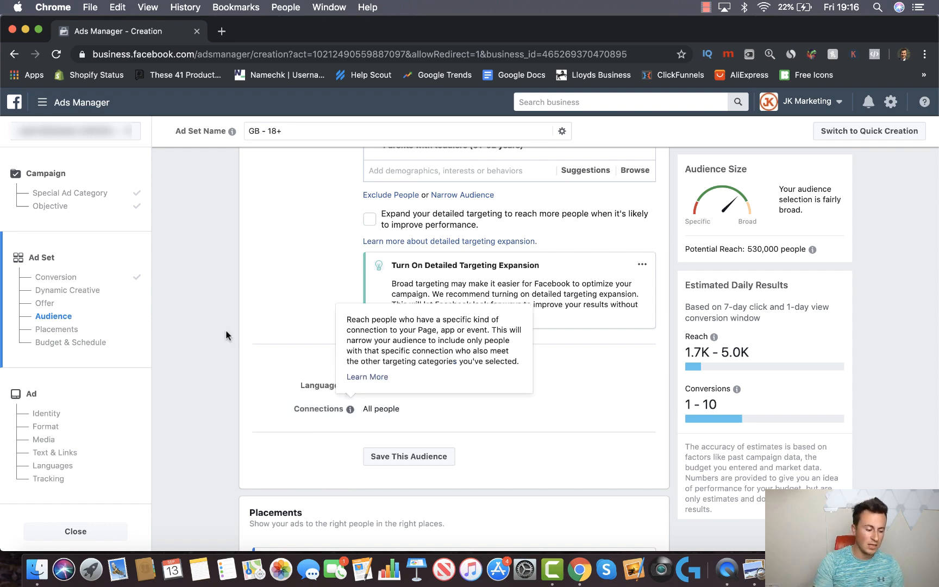
{"action": "scroll", "coordinate": [264, 310], "scroll_direction": "up", "scroll_amount": 5}
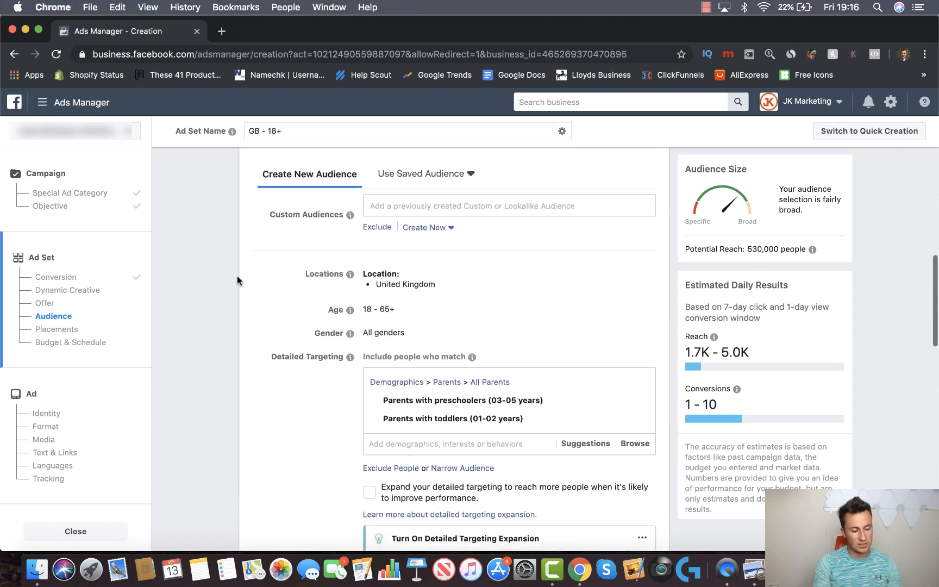
{"action": "scroll", "coordinate": [237, 276], "scroll_direction": "up", "scroll_amount": 2}
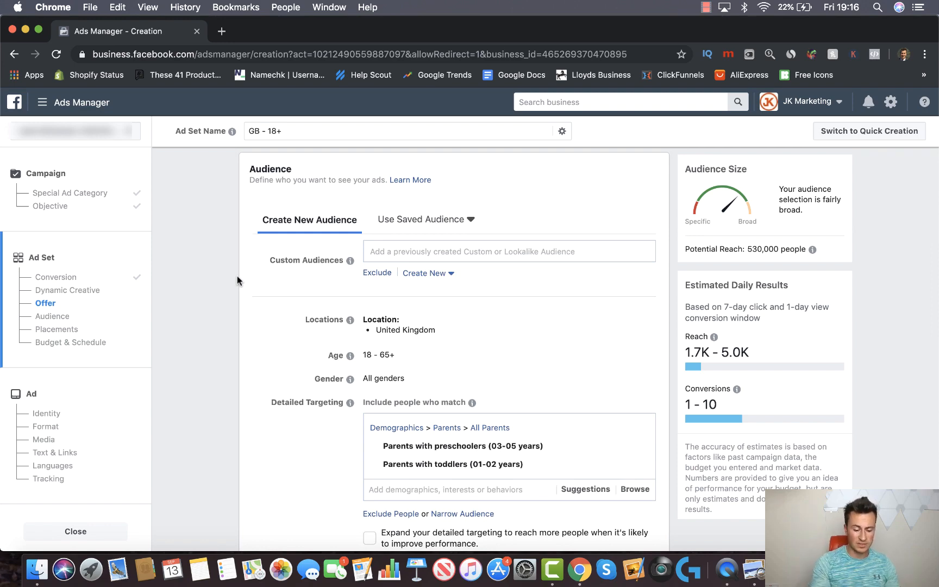
Step: View the toilet ladder screenshot in Preview again, minimize it, and look over the ad set's placement options
{"action": "left_click", "coordinate": [840, 569]}
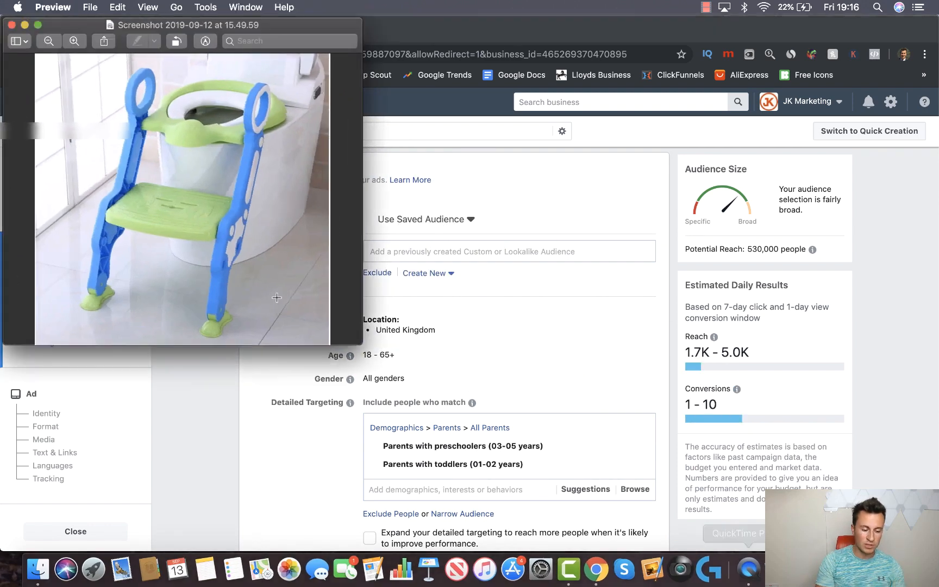
{"action": "left_click", "coordinate": [24, 25]}
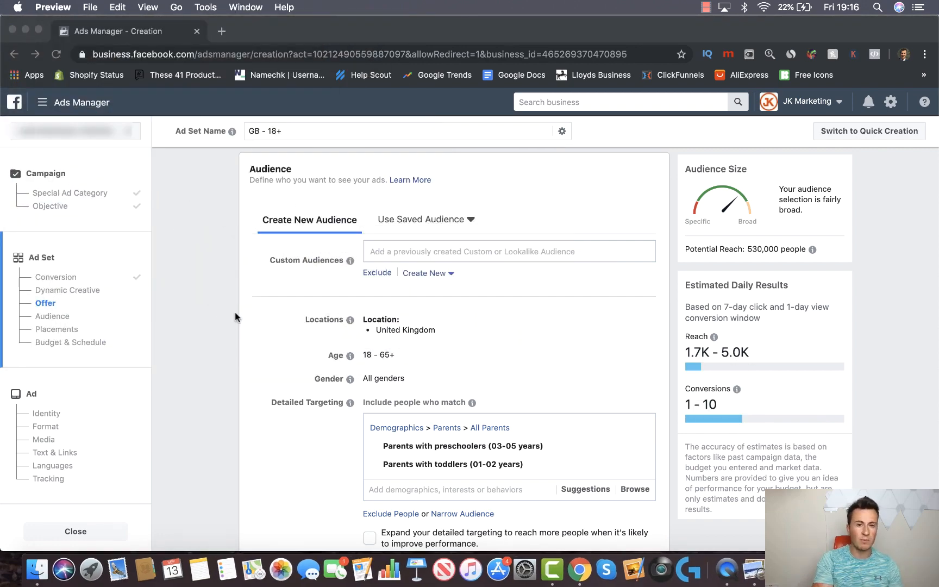
{"action": "scroll", "coordinate": [235, 317], "scroll_direction": "down", "scroll_amount": 10}
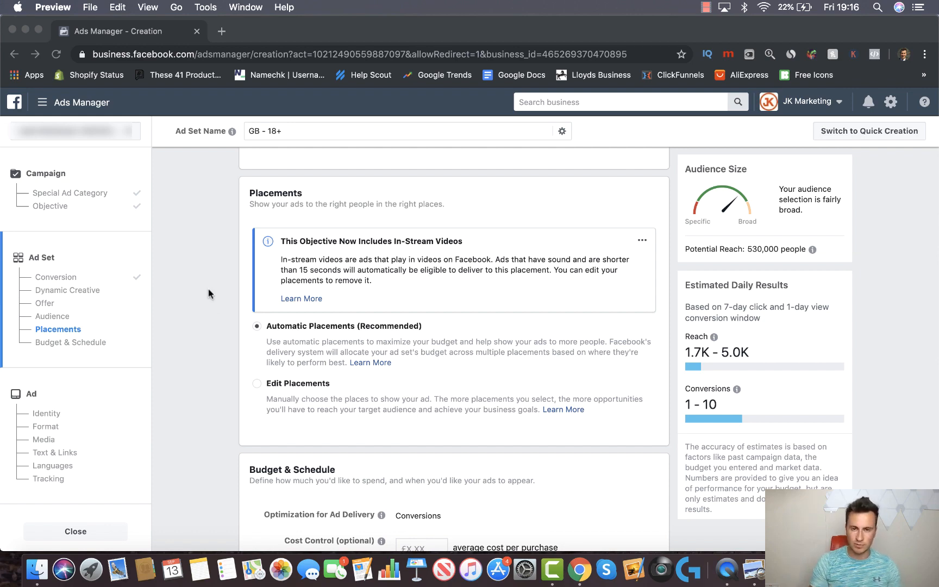
{"action": "scroll", "coordinate": [208, 288], "scroll_direction": "up", "scroll_amount": 10}
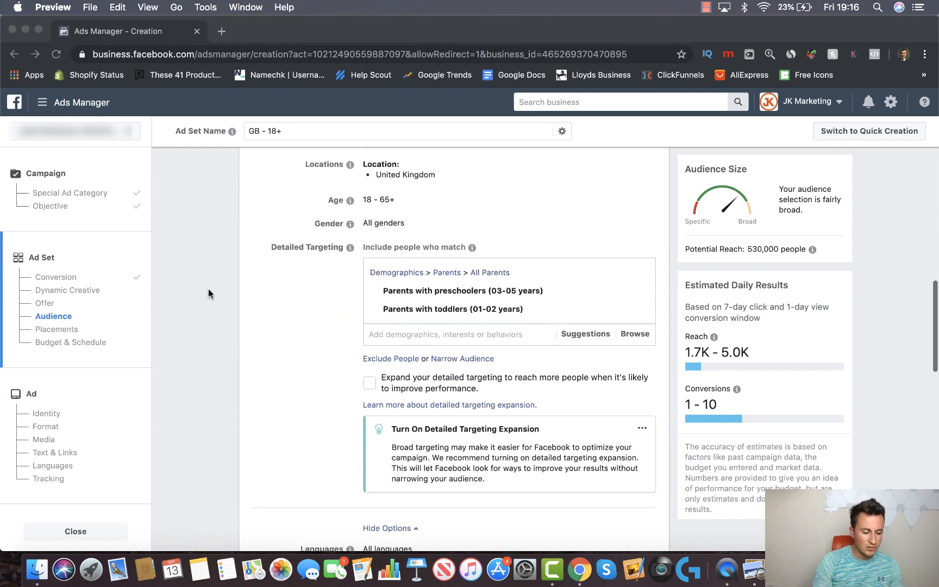
Step: Remove the preschooler and toddler parent segments from detailed targeting and turn detailed targeting expansion back on
{"action": "left_click", "coordinate": [637, 274]}
{"action": "left_click", "coordinate": [637, 274]}
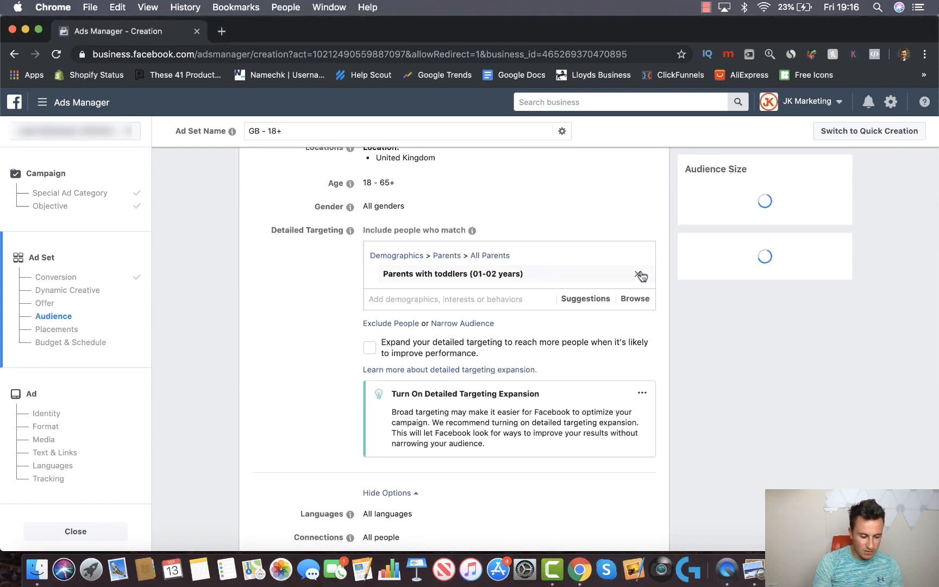
{"action": "left_click", "coordinate": [637, 274]}
{"action": "left_click", "coordinate": [369, 299]}
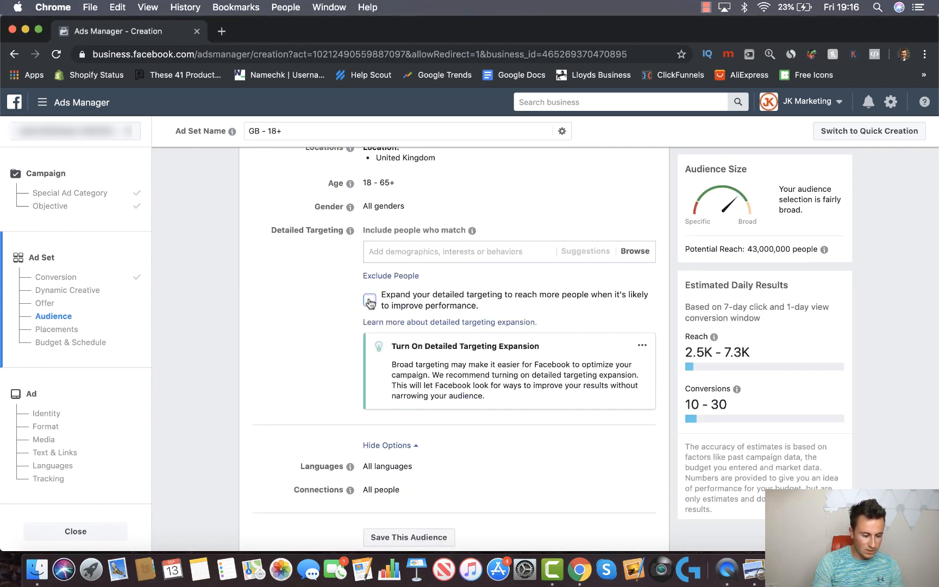
Step: Review the audience's location, age, gender, detailed targeting, language and connection settings
{"action": "scroll", "coordinate": [247, 312], "scroll_direction": "up", "scroll_amount": 3}
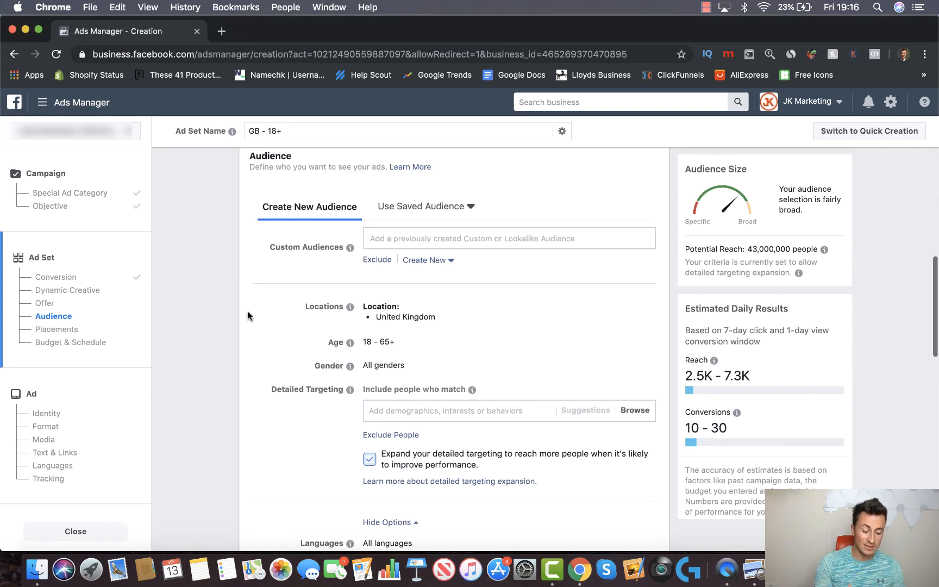
{"action": "scroll", "coordinate": [248, 313], "scroll_direction": "down", "scroll_amount": 3}
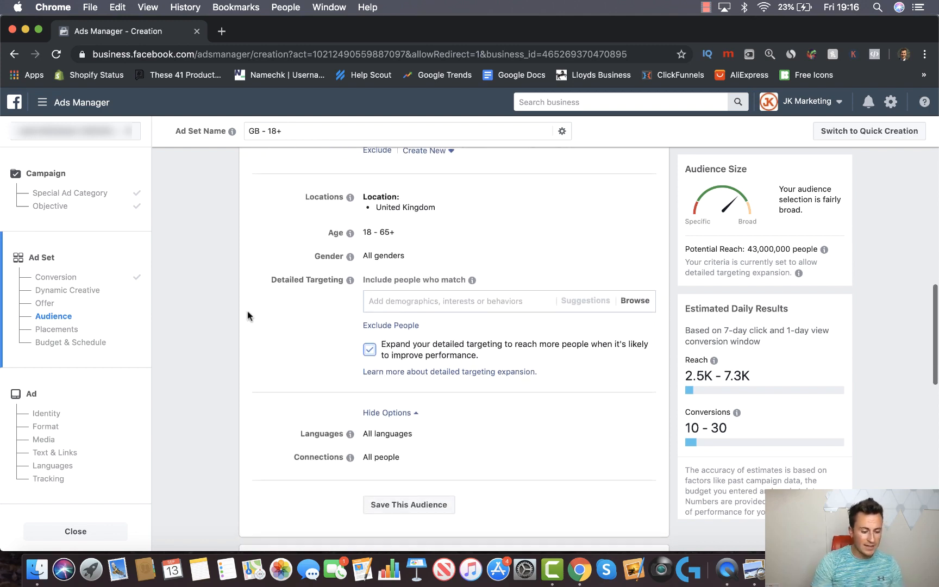
{"action": "mouse_move", "coordinate": [350, 281]}
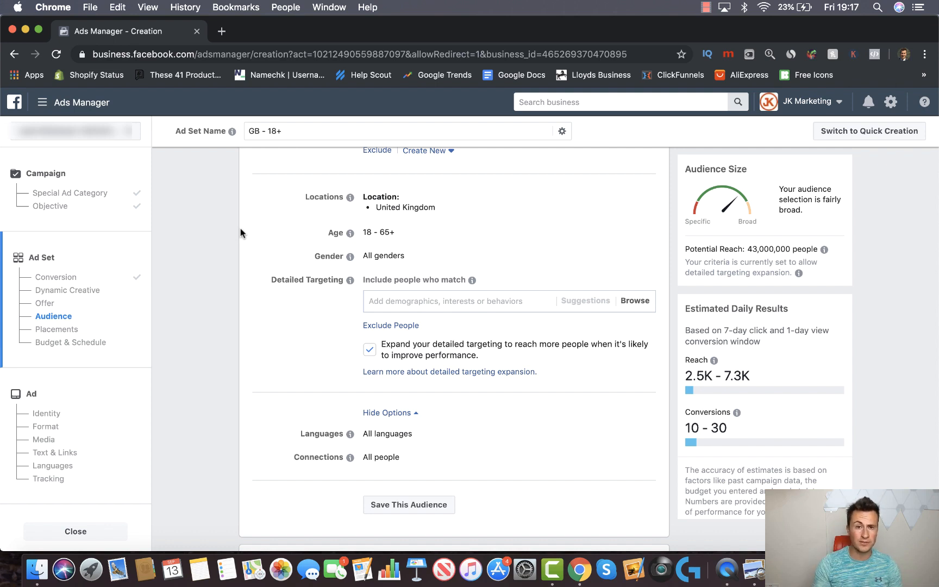
{"action": "scroll", "coordinate": [258, 230], "scroll_direction": "down", "scroll_amount": 1}
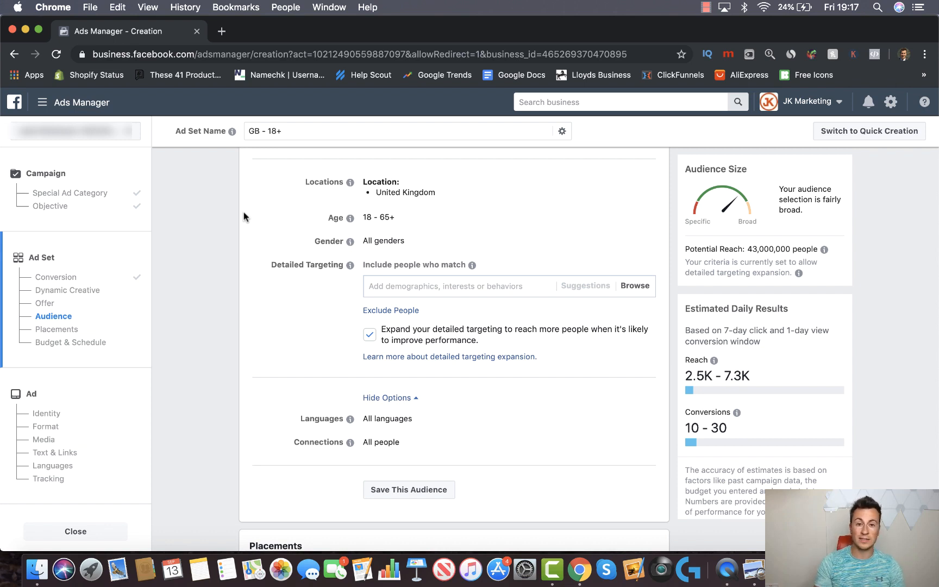
{"action": "scroll", "coordinate": [244, 217], "scroll_direction": "down", "scroll_amount": 2}
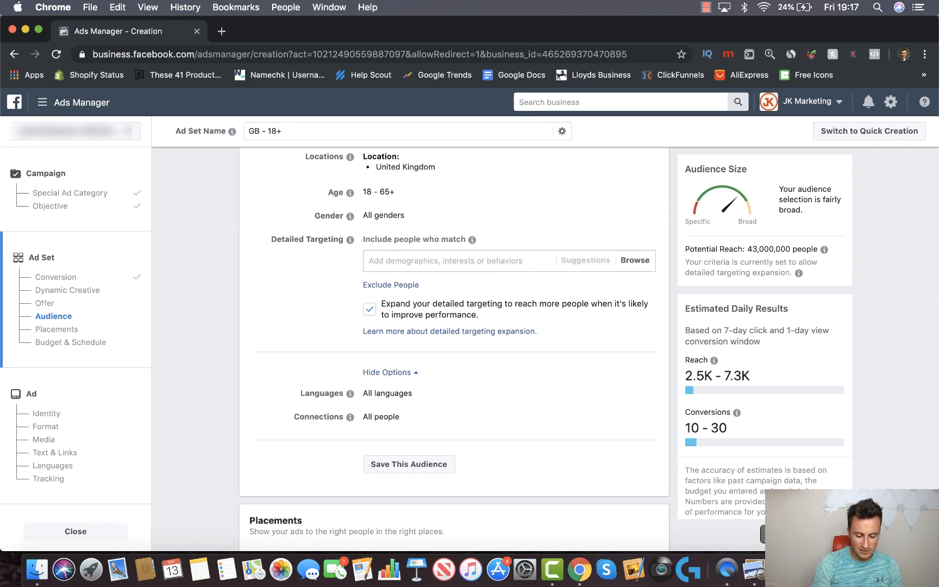
Step: View the product video Cat Water Fountain.mp4 in QuickTime Player, close it, and return to the ad set in Chrome
{"action": "left_click", "coordinate": [819, 569]}
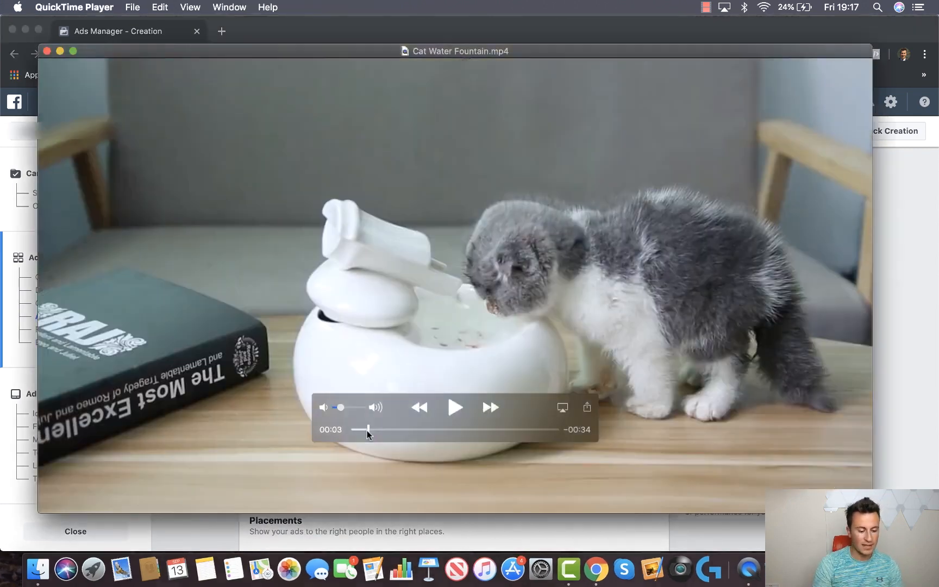
{"action": "left_click", "coordinate": [368, 430]}
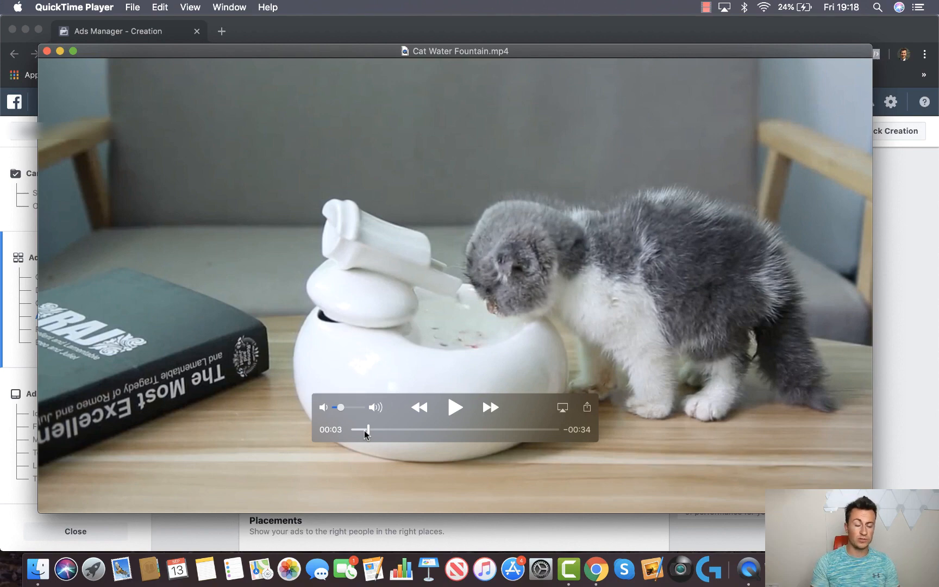
{"action": "left_click", "coordinate": [47, 50]}
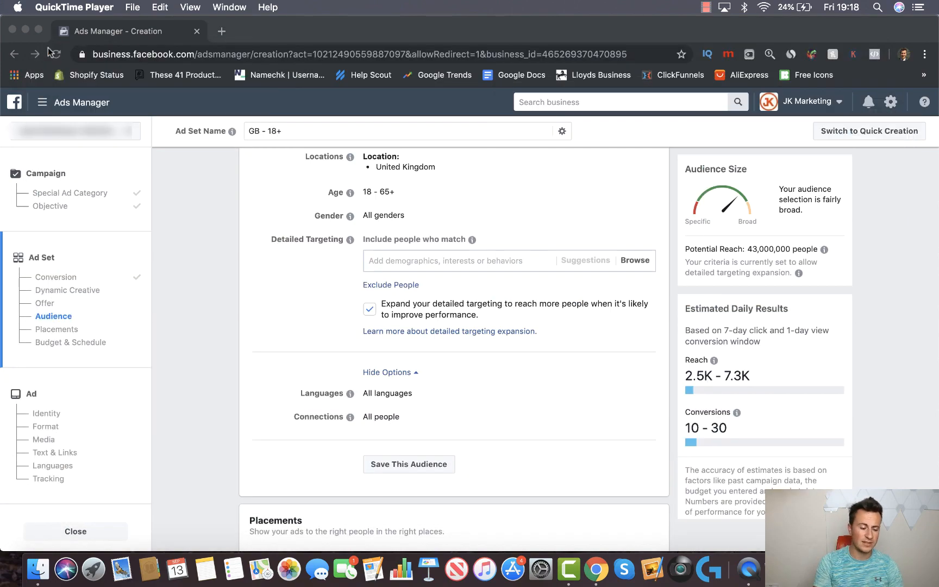
{"action": "left_click", "coordinate": [209, 96]}
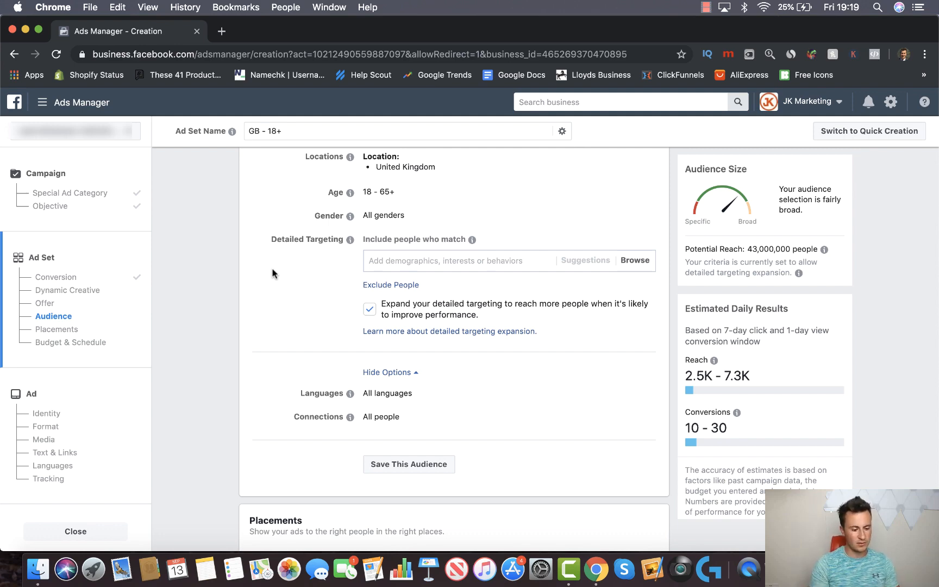
Step: Search Google for "cat foods" in a new browser tab
{"action": "left_click", "coordinate": [221, 31]}
{"action": "type", "text": "ca"}
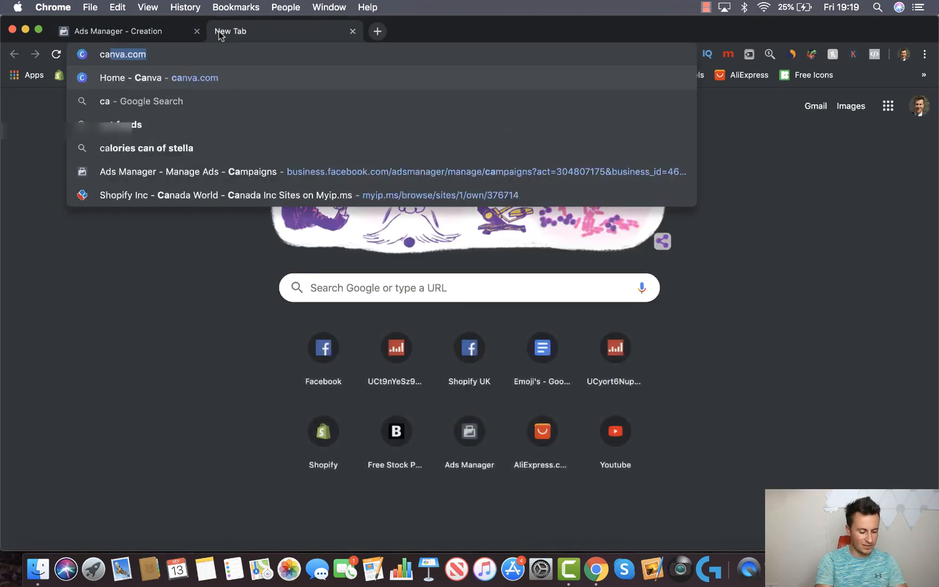
{"action": "type", "text": "t fo"}
{"action": "key", "text": "Return"}
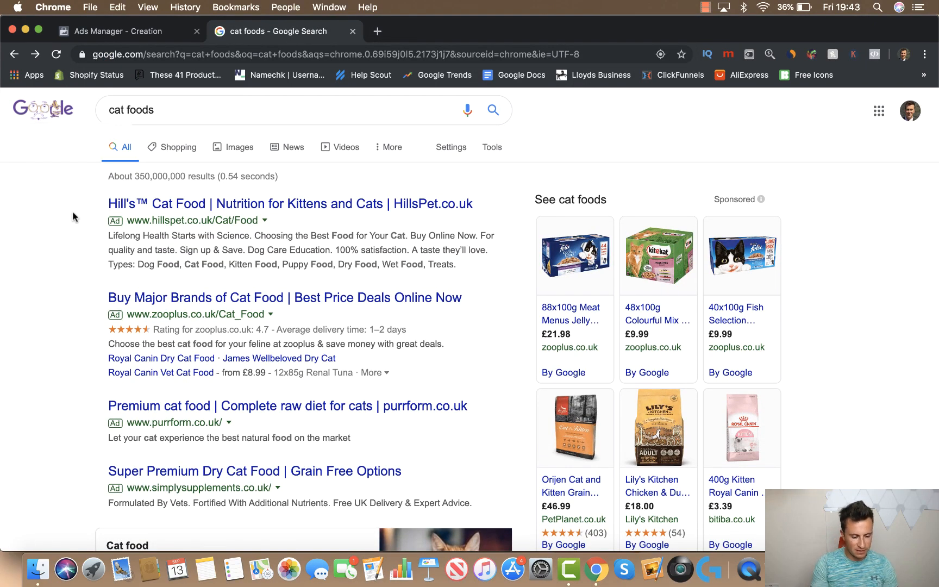
Step: Return to the Ads Manager tab and add the Cat food interest to the ad set's detailed targeting
{"action": "left_click", "coordinate": [150, 36]}
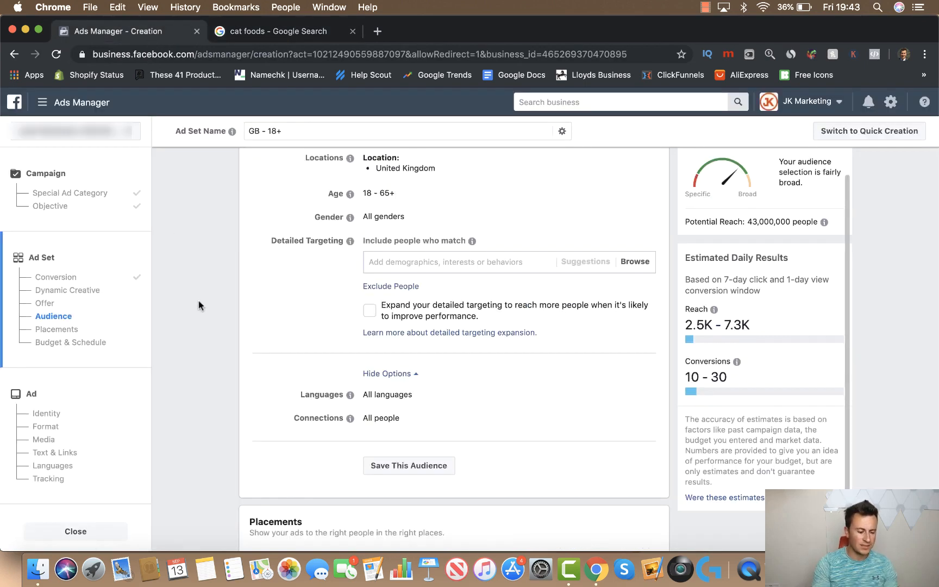
{"action": "left_click", "coordinate": [407, 269]}
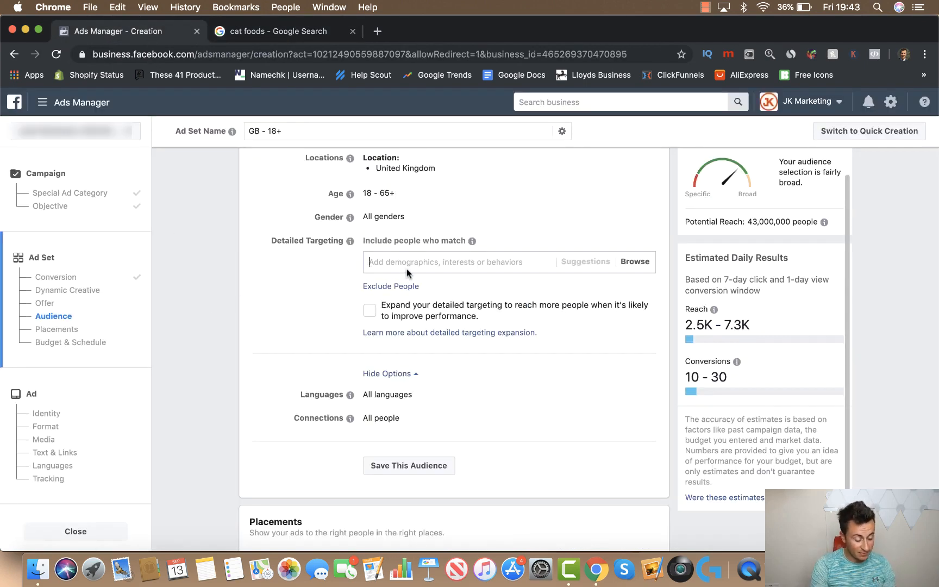
{"action": "type", "text": "cat"}
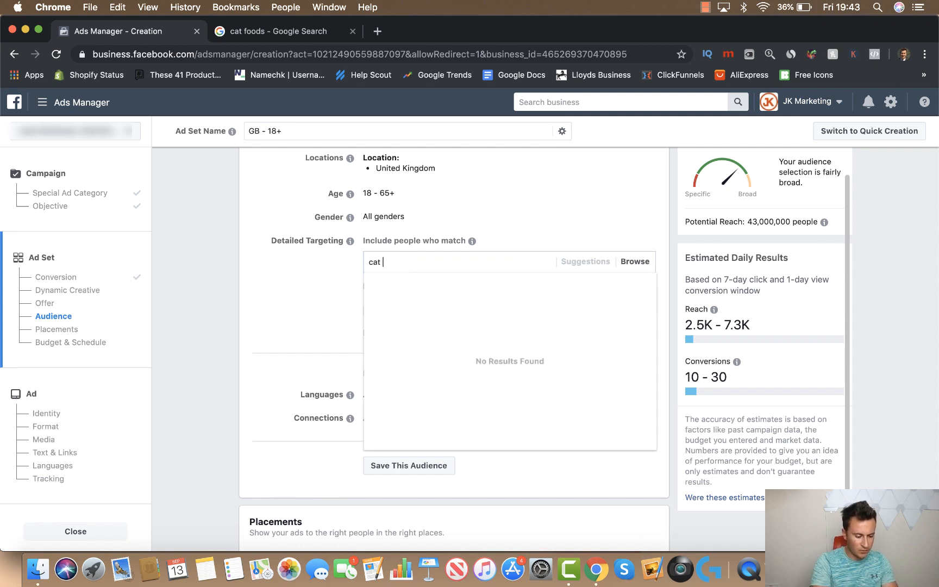
{"action": "type", "text": " food"}
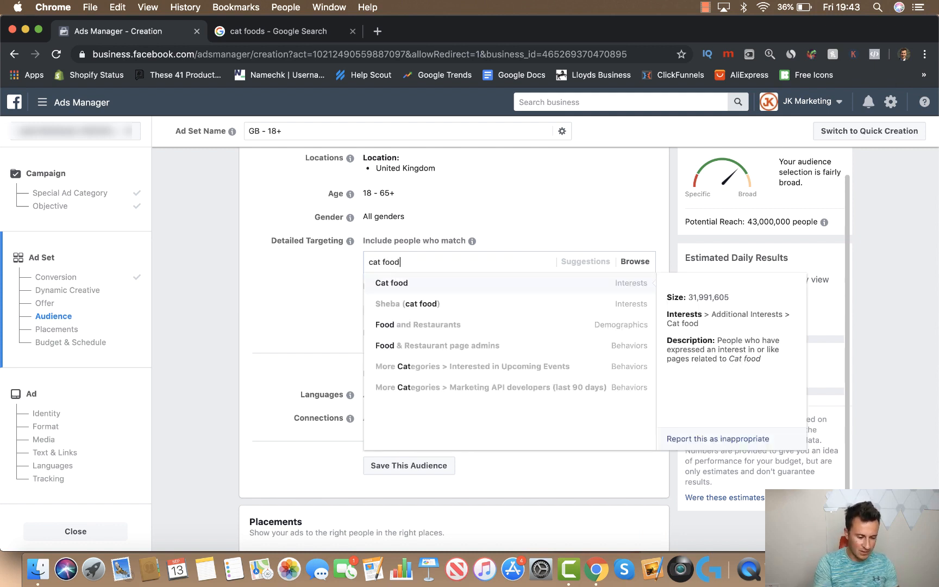
{"action": "left_click", "coordinate": [490, 287]}
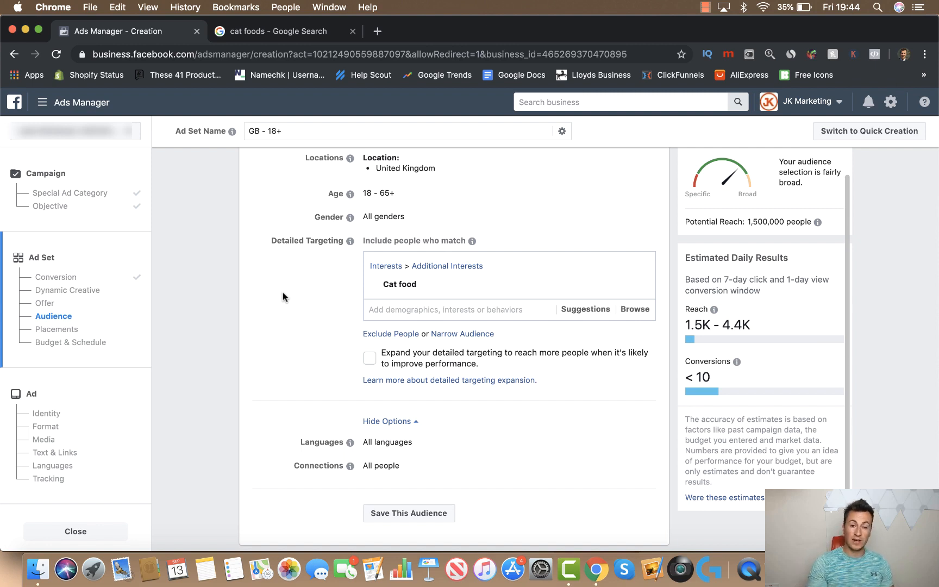
Step: Narrow the audience with a second matching condition and look through the interests suggested alongside Cat food
{"action": "left_click", "coordinate": [463, 333]}
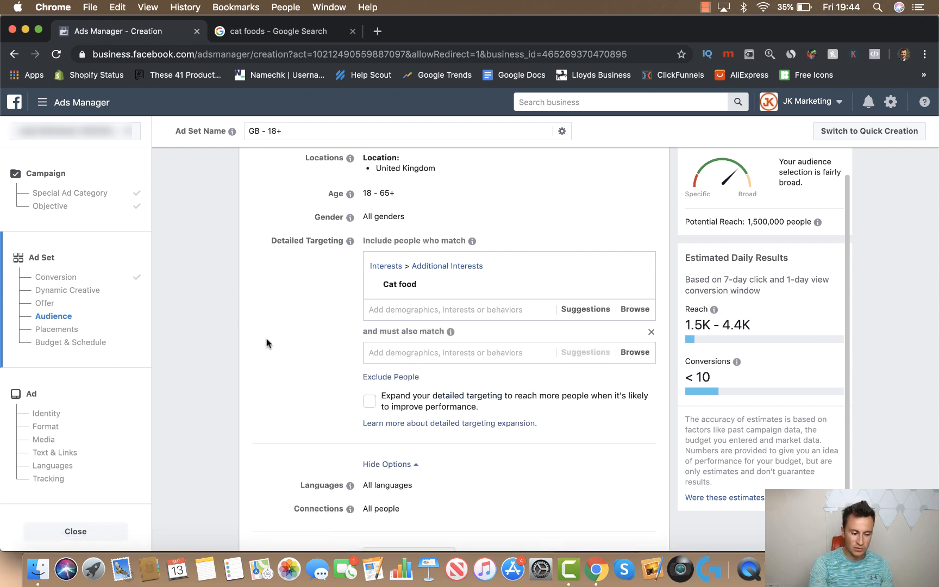
{"action": "scroll", "coordinate": [265, 343], "scroll_direction": "down", "scroll_amount": 1}
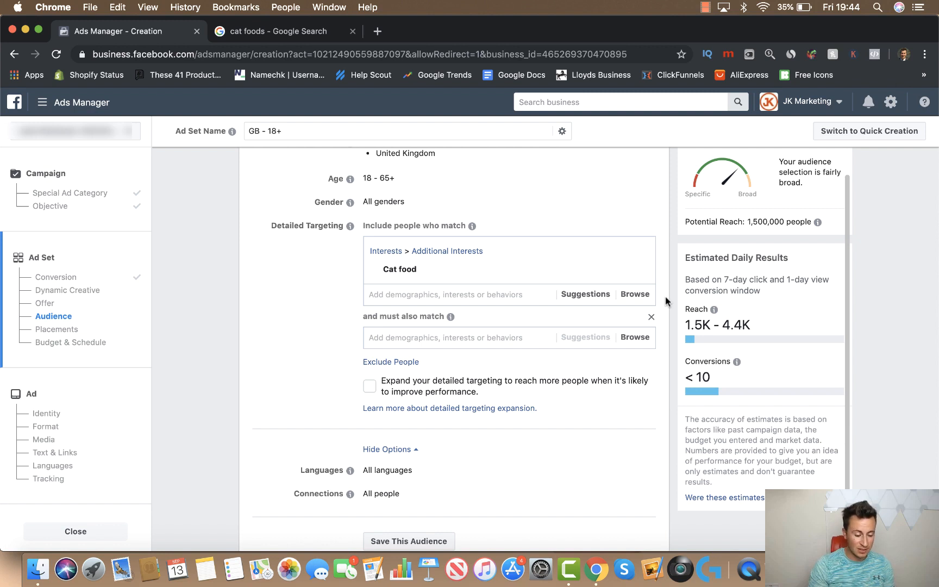
{"action": "left_click", "coordinate": [590, 296]}
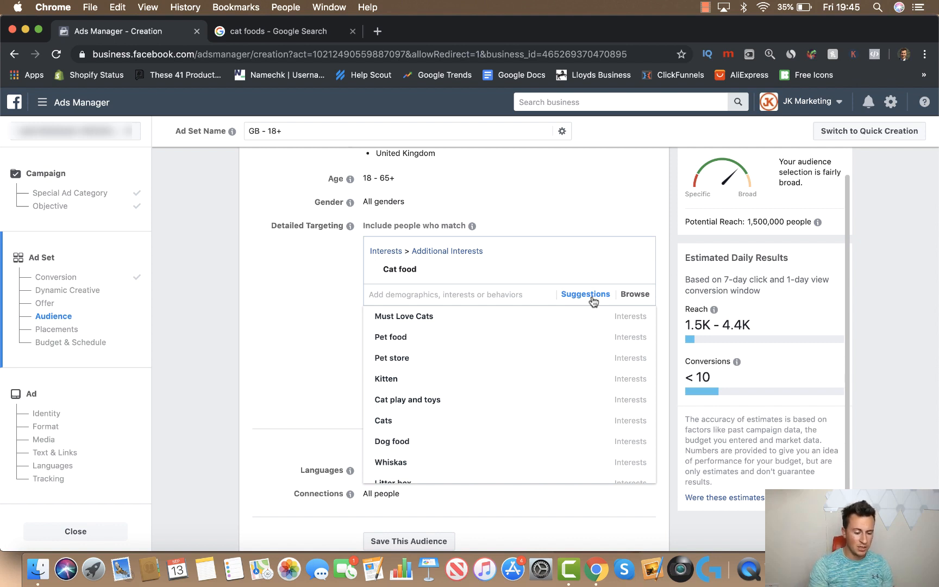
{"action": "scroll", "coordinate": [498, 336], "scroll_direction": "up", "scroll_amount": 1}
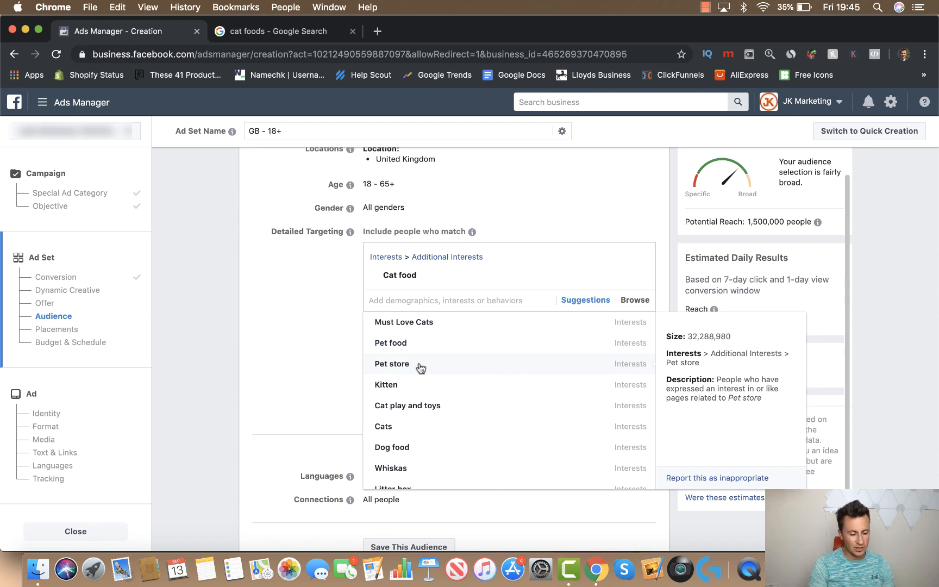
{"action": "left_click", "coordinate": [330, 323]}
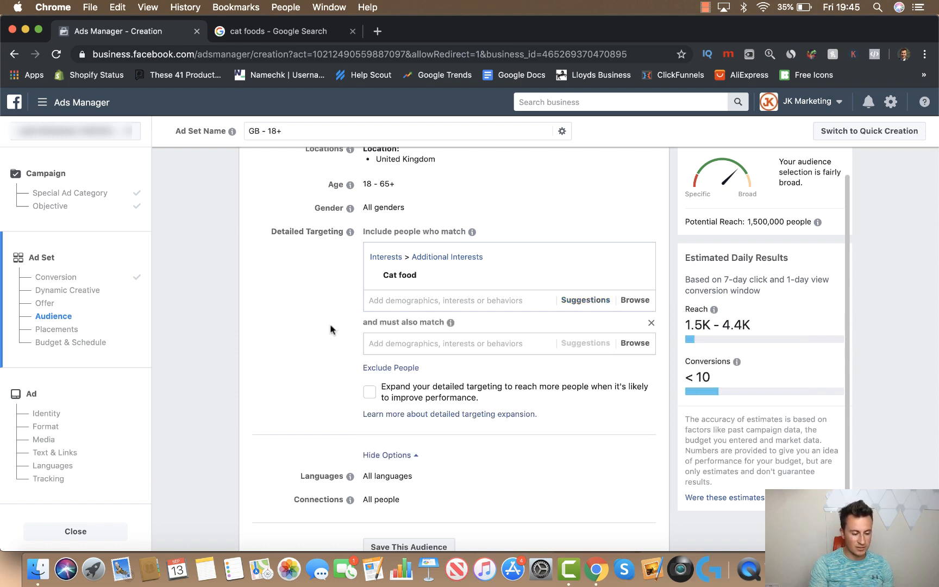
Step: Add the Pet store interest as the condition the audience must also match
{"action": "left_click", "coordinate": [401, 347]}
{"action": "type", "text": "pet sot"}
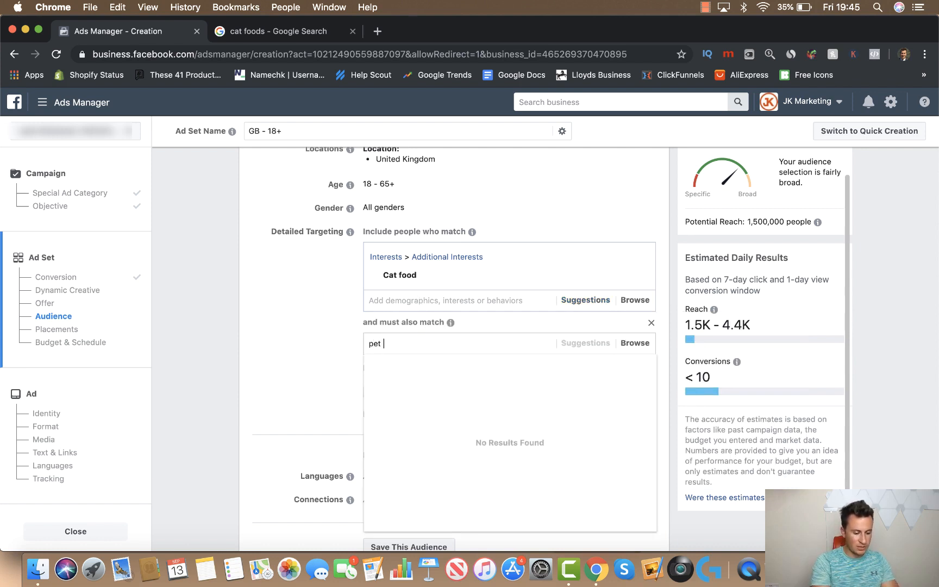
{"action": "key", "text": "BackSpace"}
{"action": "key", "text": "BackSpace"}
{"action": "type", "text": "tore"}
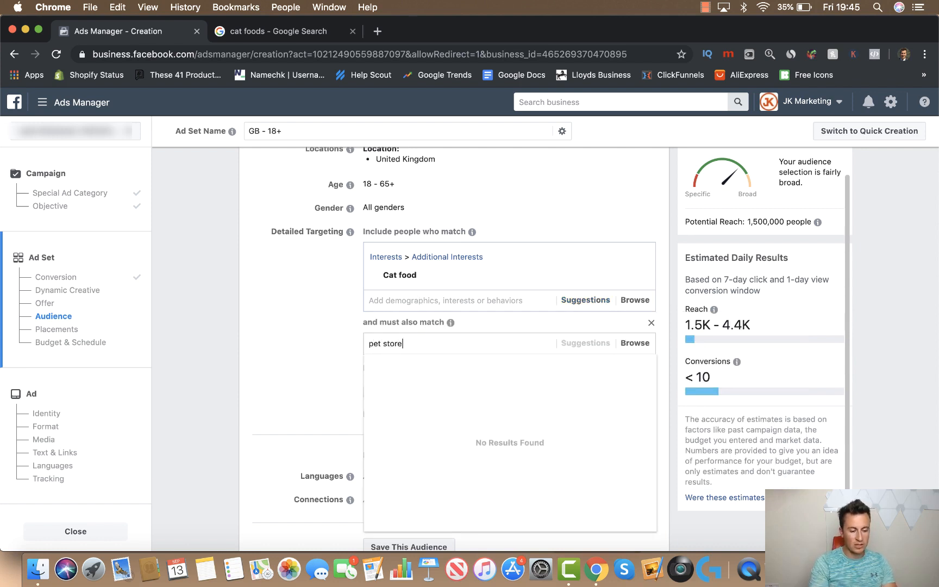
{"action": "left_click", "coordinate": [455, 363]}
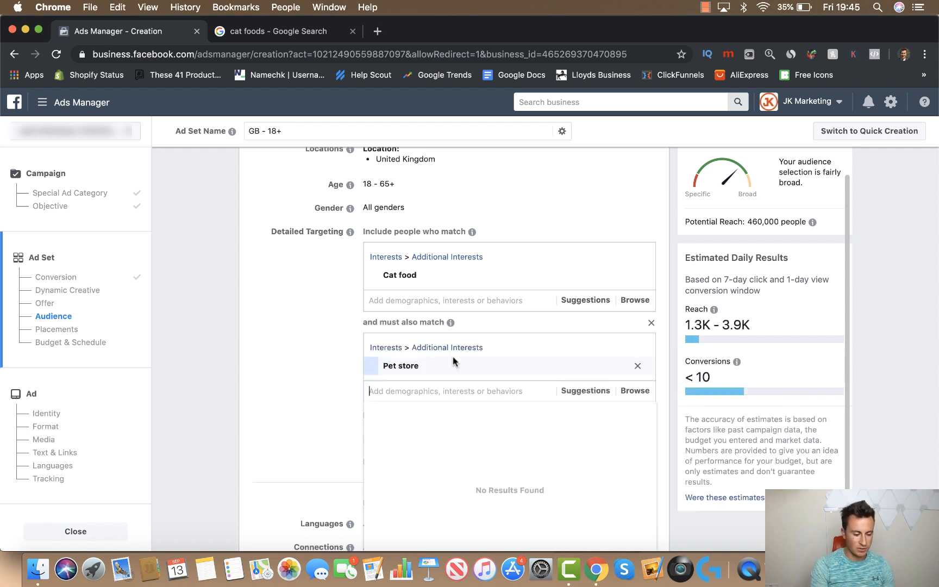
{"action": "left_click", "coordinate": [313, 340]}
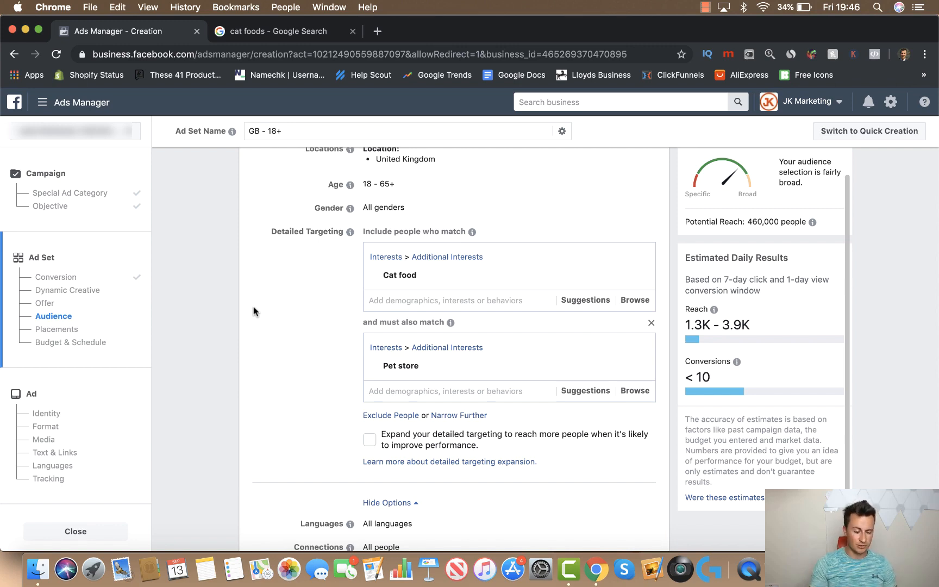
Step: Switch the ad set from automatic placements to manually edited placements
{"action": "scroll", "coordinate": [253, 311], "scroll_direction": "down", "scroll_amount": 10}
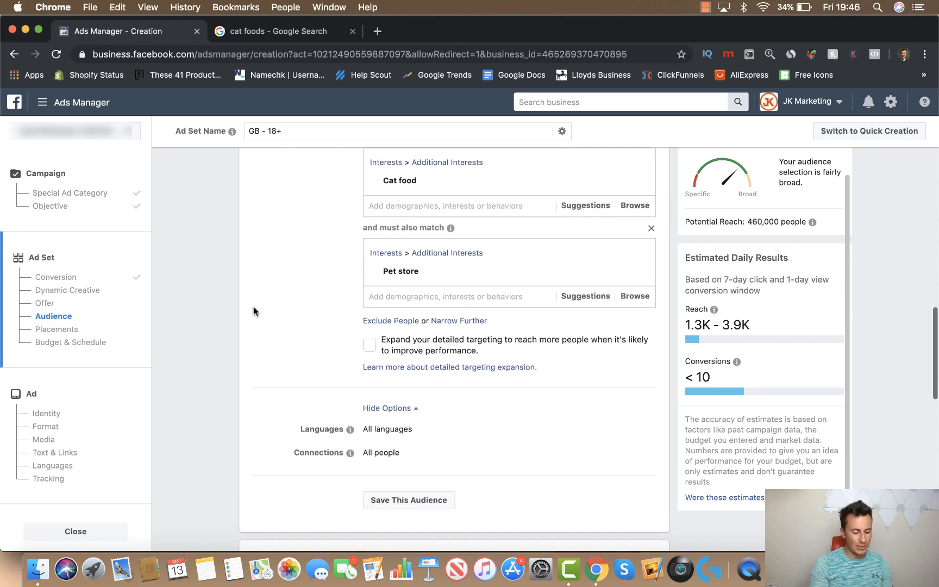
{"action": "scroll", "coordinate": [217, 304], "scroll_direction": "down", "scroll_amount": 2}
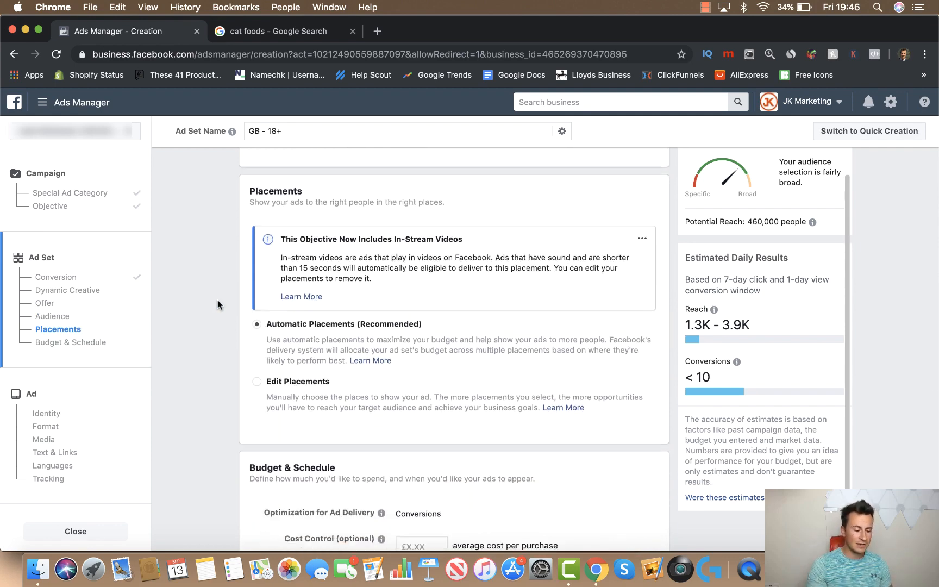
{"action": "scroll", "coordinate": [217, 304], "scroll_direction": "down", "scroll_amount": 1}
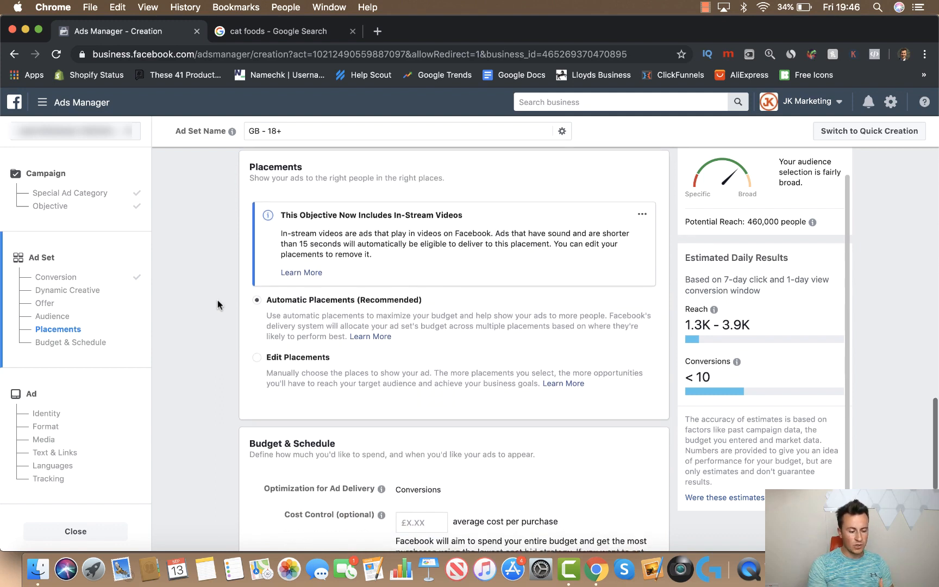
{"action": "left_click", "coordinate": [258, 355]}
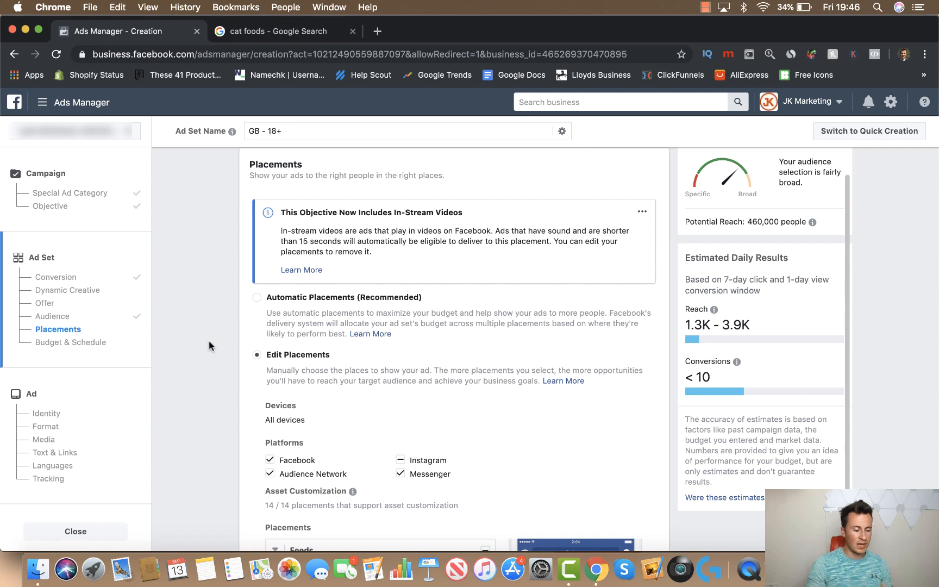
Step: Exclude the Audience Network and Messenger platforms from the placements and include every Instagram placement
{"action": "scroll", "coordinate": [208, 340], "scroll_direction": "down", "scroll_amount": 5}
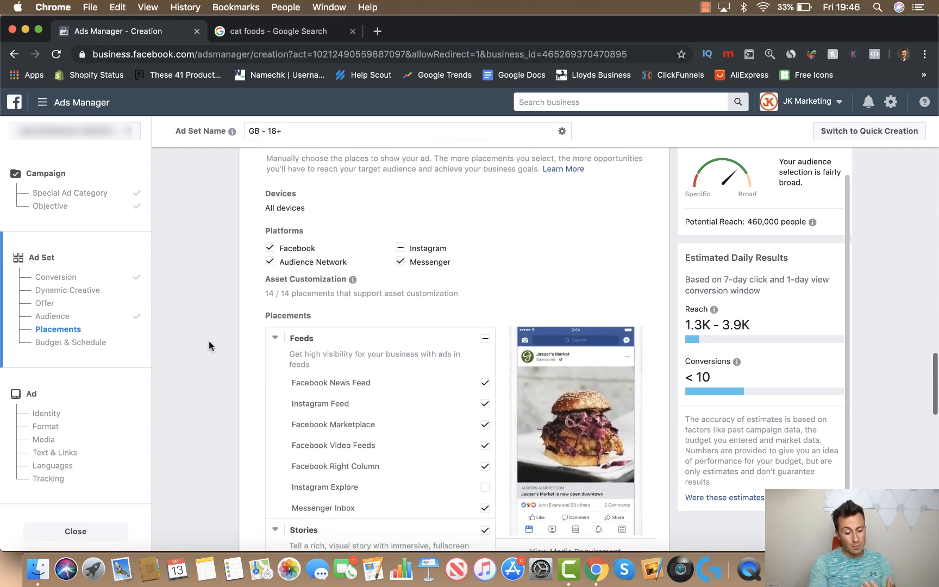
{"action": "scroll", "coordinate": [215, 319], "scroll_direction": "down", "scroll_amount": 1}
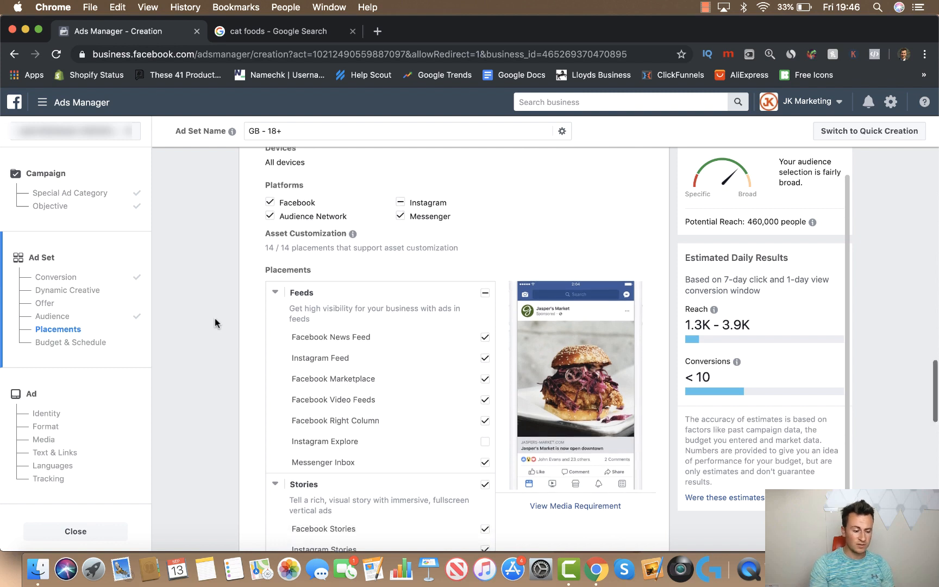
{"action": "scroll", "coordinate": [215, 319], "scroll_direction": "down", "scroll_amount": 1}
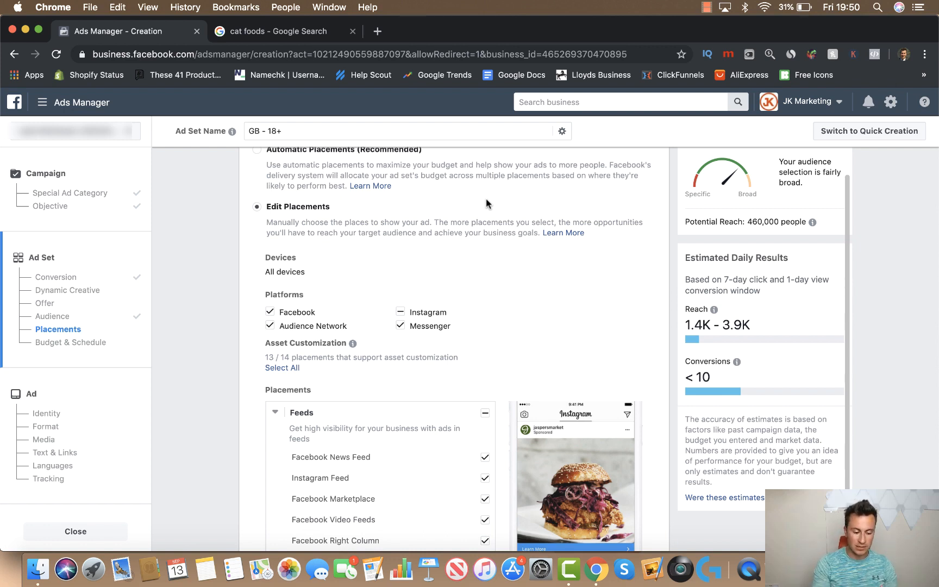
{"action": "scroll", "coordinate": [497, 315], "scroll_direction": "down", "scroll_amount": 1}
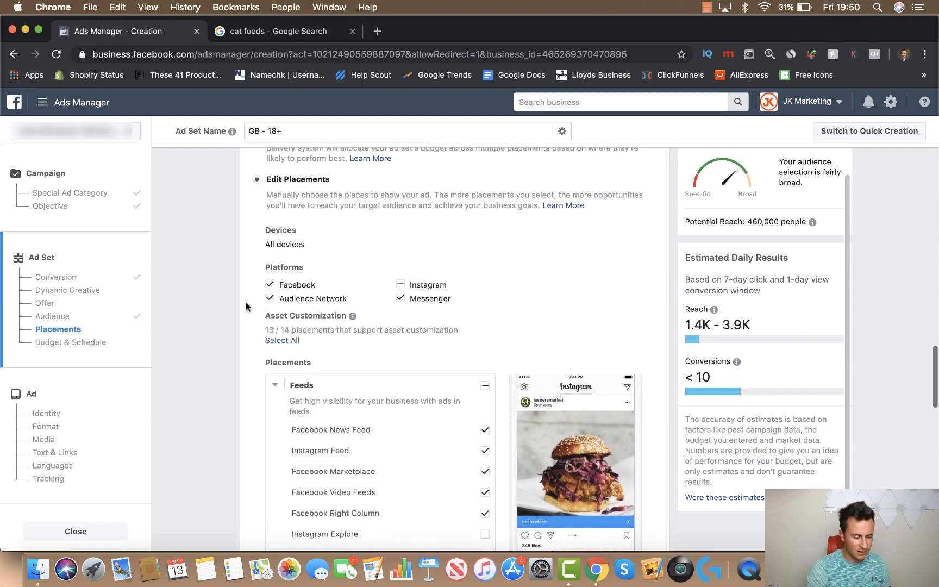
{"action": "left_click", "coordinate": [270, 298]}
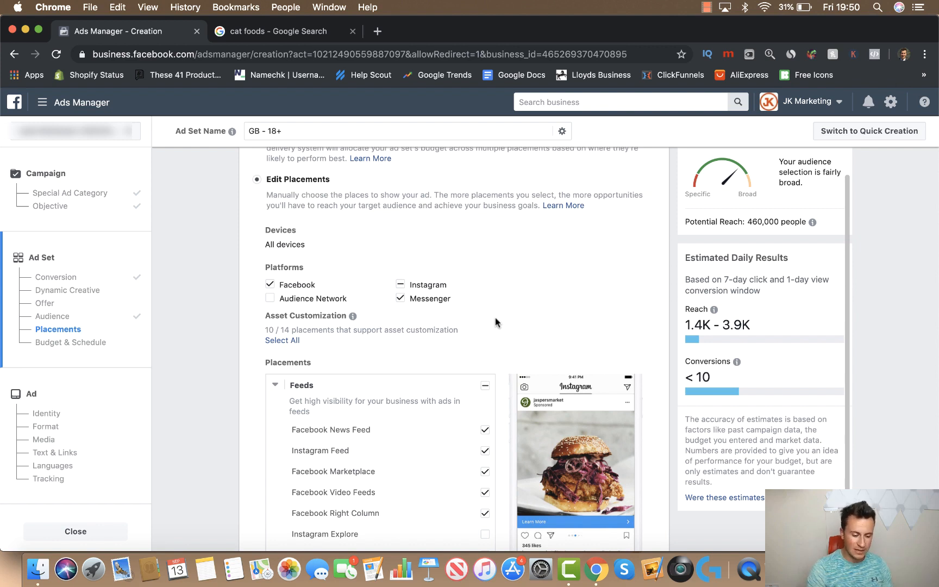
{"action": "scroll", "coordinate": [496, 318], "scroll_direction": "down", "scroll_amount": 1}
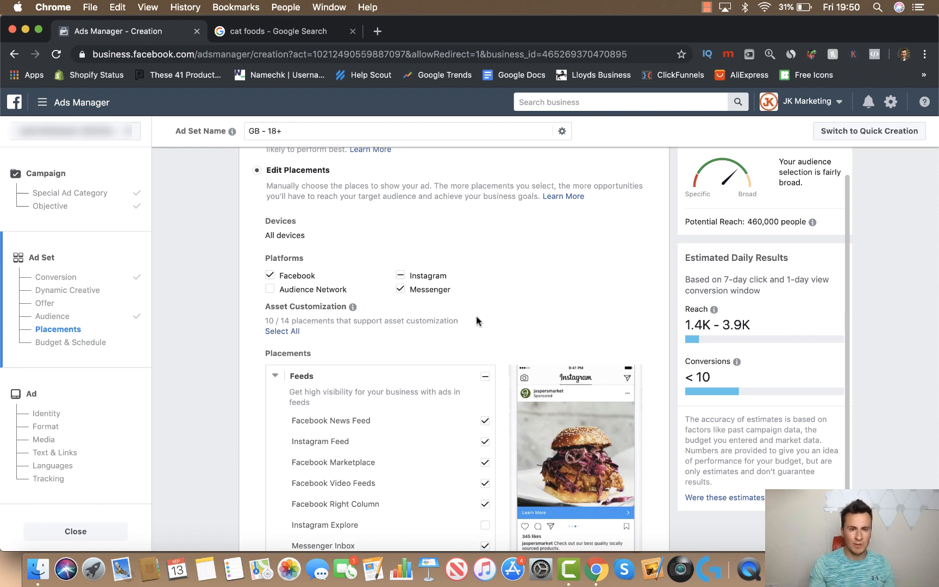
{"action": "scroll", "coordinate": [502, 336], "scroll_direction": "down", "scroll_amount": 1}
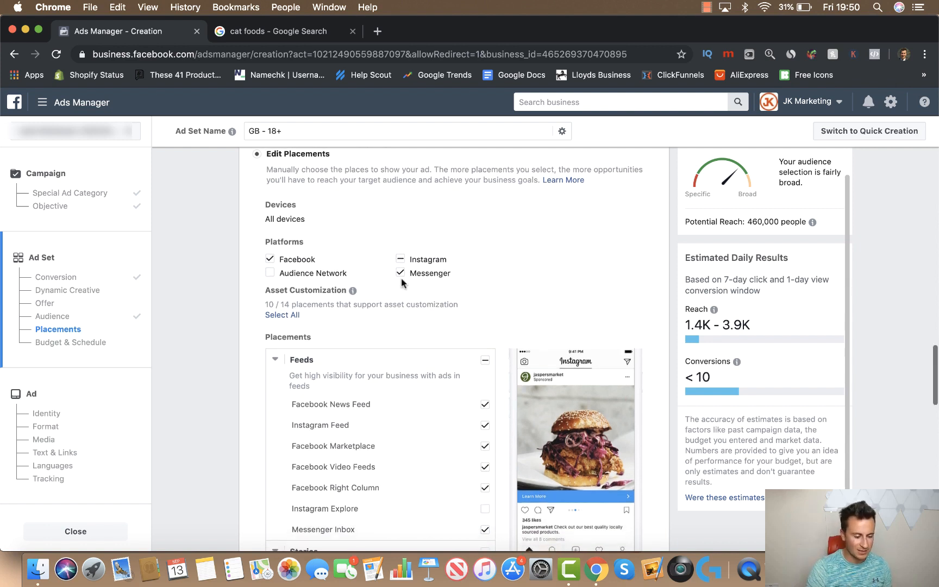
{"action": "left_click", "coordinate": [430, 273]}
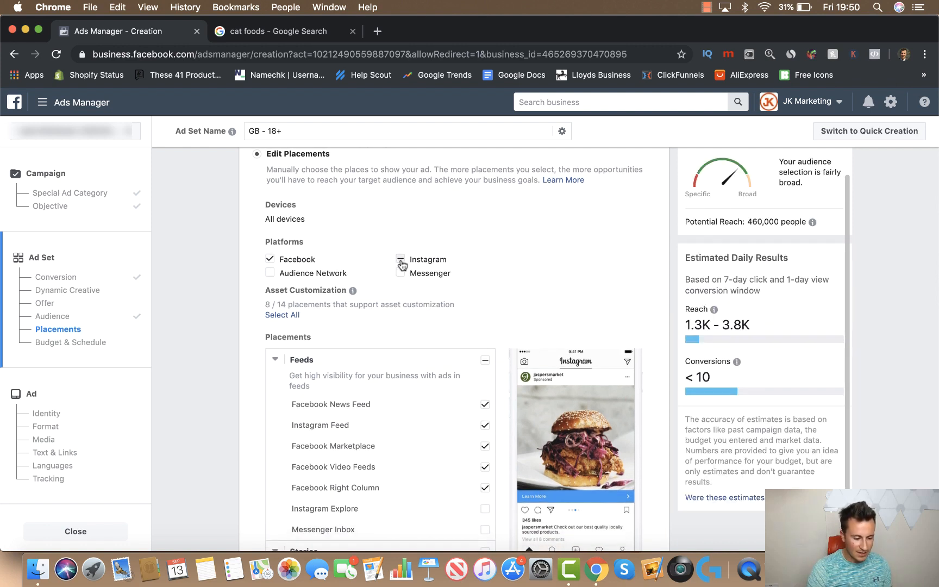
{"action": "left_click", "coordinate": [400, 260]}
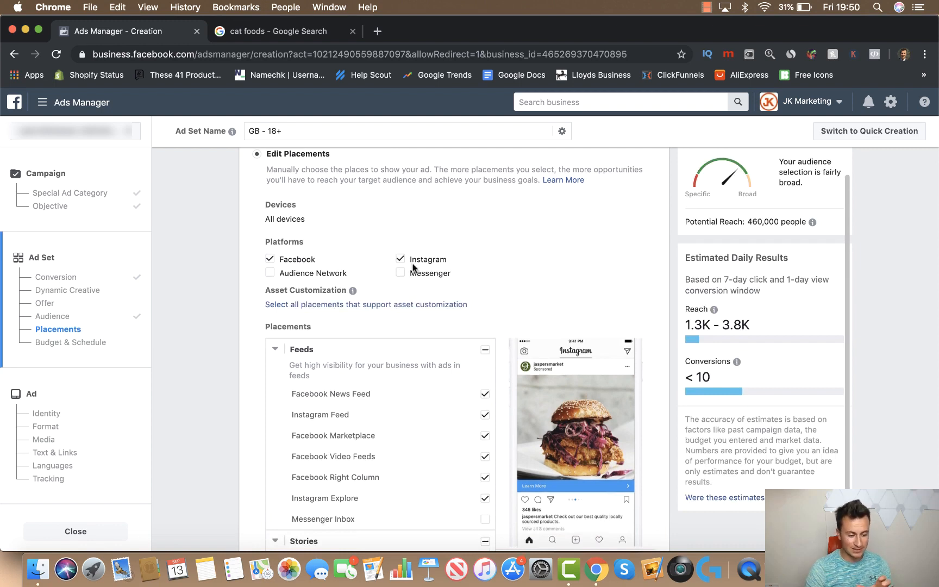
Step: Exclude Facebook Marketplace, Facebook Video Feeds, Facebook Right Column and Instagram Explore from the Feeds placements
{"action": "scroll", "coordinate": [503, 323], "scroll_direction": "down", "scroll_amount": 5}
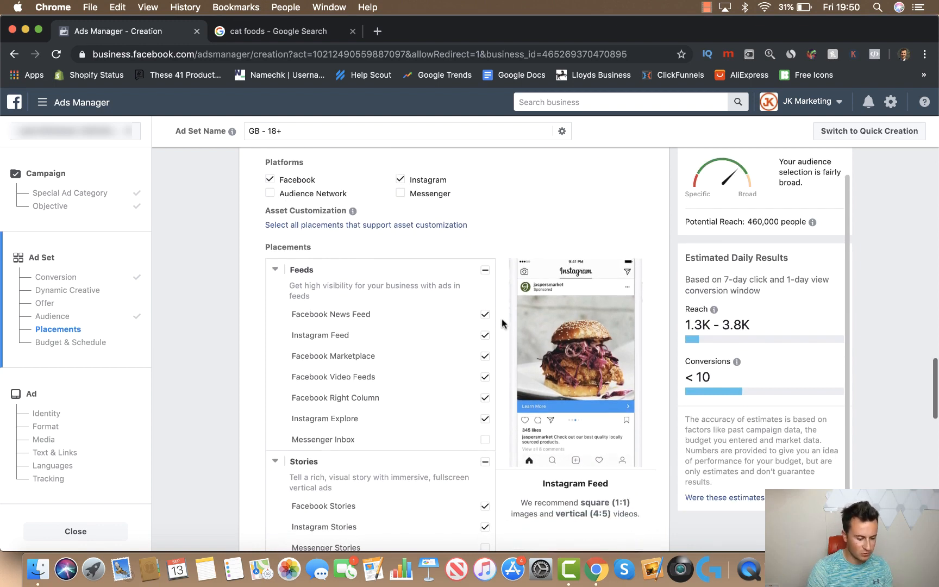
{"action": "left_click", "coordinate": [484, 338]}
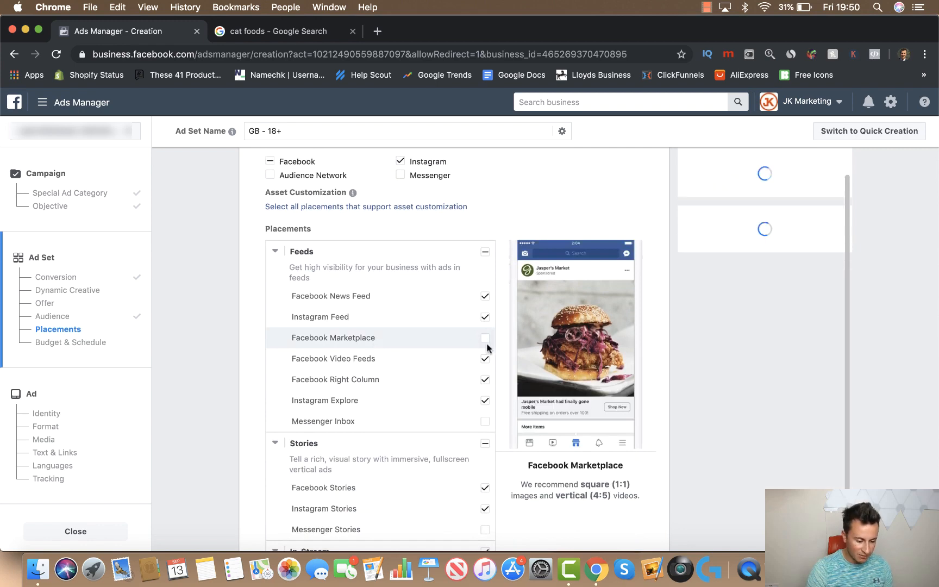
{"action": "left_click", "coordinate": [485, 359]}
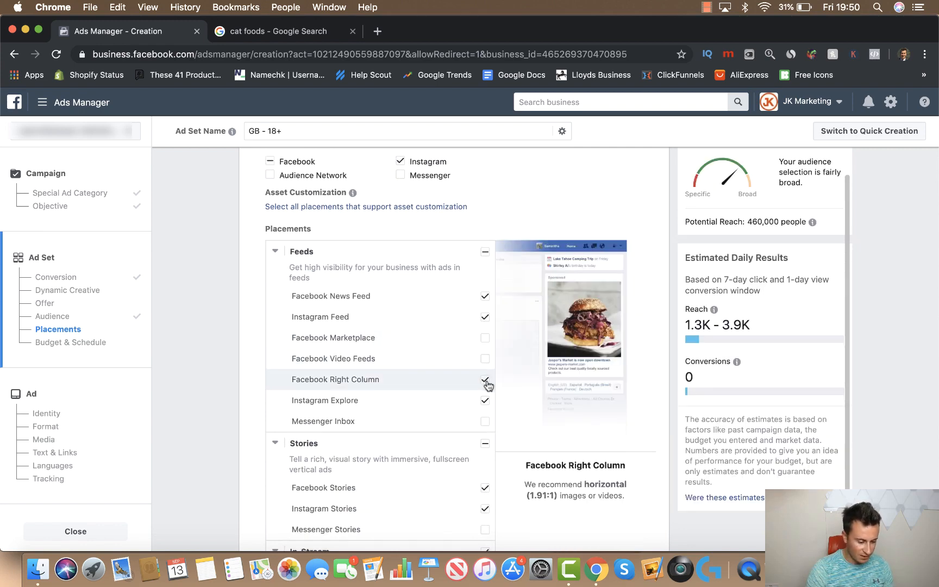
{"action": "left_click", "coordinate": [485, 380]}
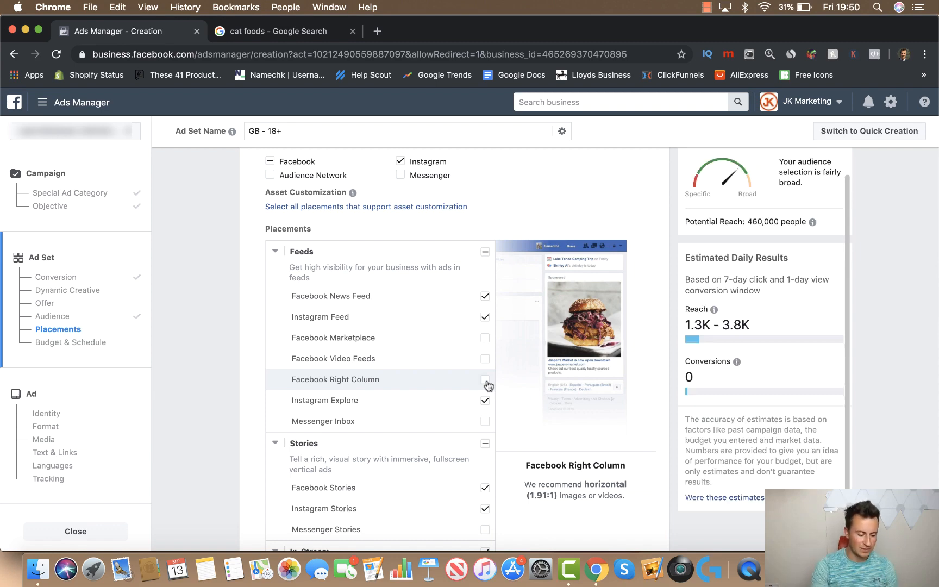
{"action": "left_click", "coordinate": [485, 401]}
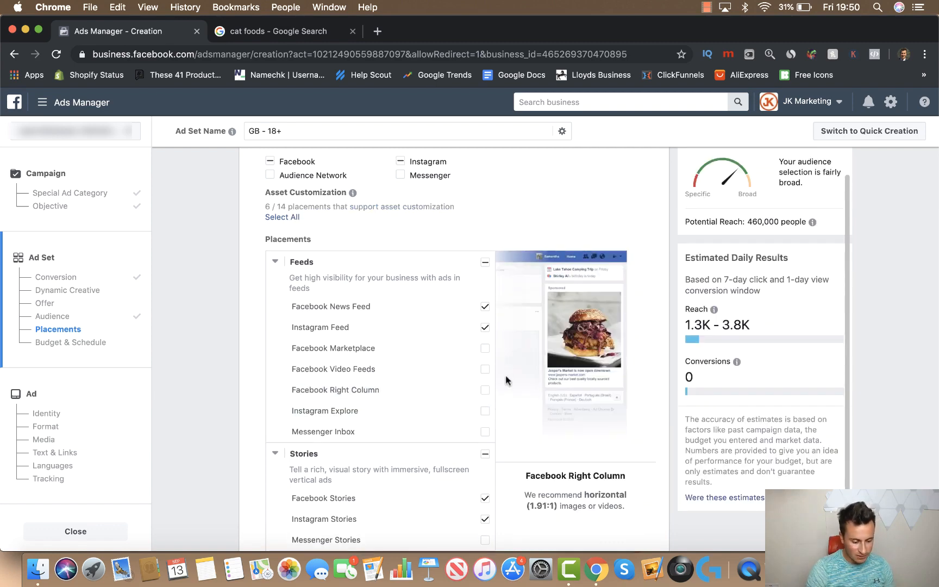
Step: Exclude every Stories, In-Stream and In-Article placement from the ad set
{"action": "scroll", "coordinate": [505, 385], "scroll_direction": "down", "scroll_amount": 3}
{"action": "left_click", "coordinate": [484, 355]}
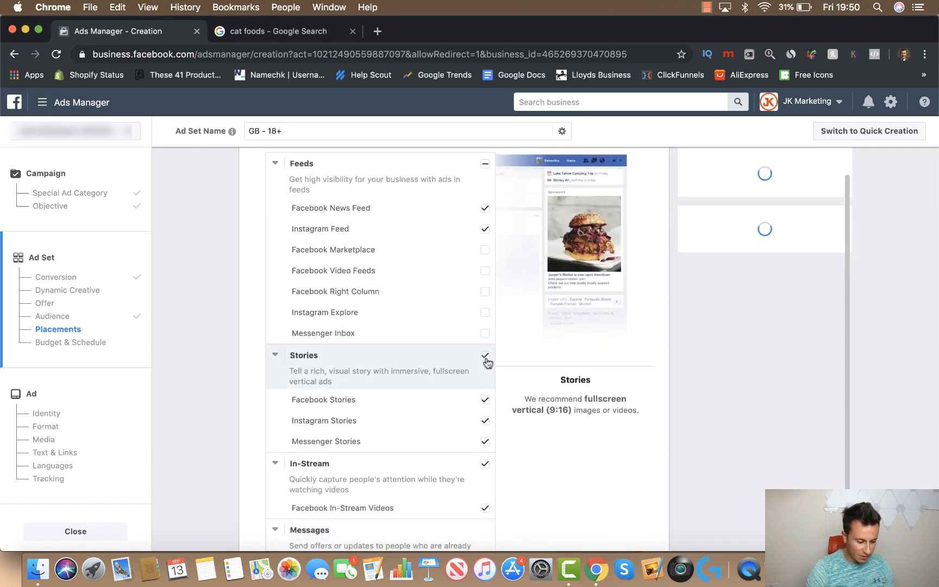
{"action": "scroll", "coordinate": [487, 362], "scroll_direction": "down", "scroll_amount": 2}
{"action": "left_click", "coordinate": [485, 296]}
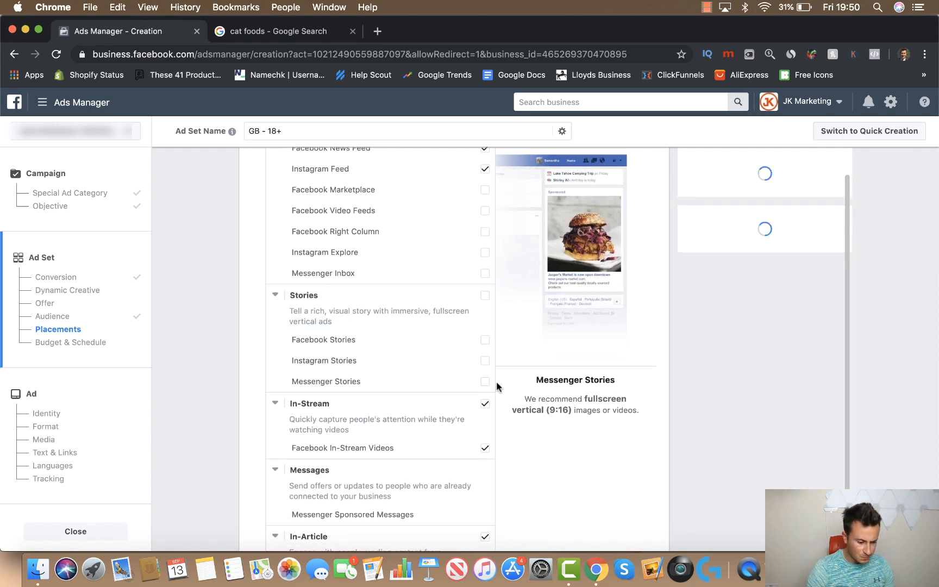
{"action": "left_click", "coordinate": [487, 405]}
{"action": "scroll", "coordinate": [488, 406], "scroll_direction": "down", "scroll_amount": 2}
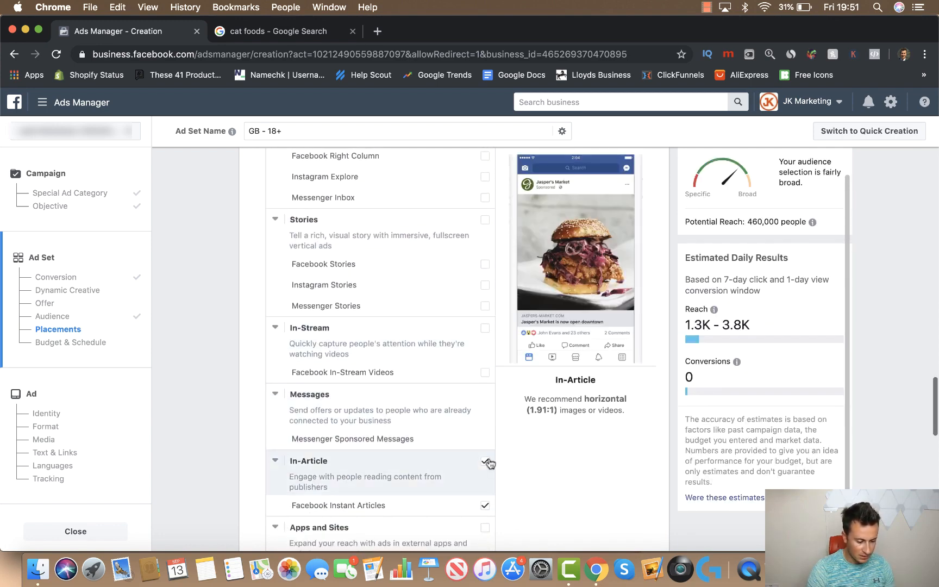
{"action": "left_click", "coordinate": [485, 461]}
{"action": "scroll", "coordinate": [492, 435], "scroll_direction": "down", "scroll_amount": 4}
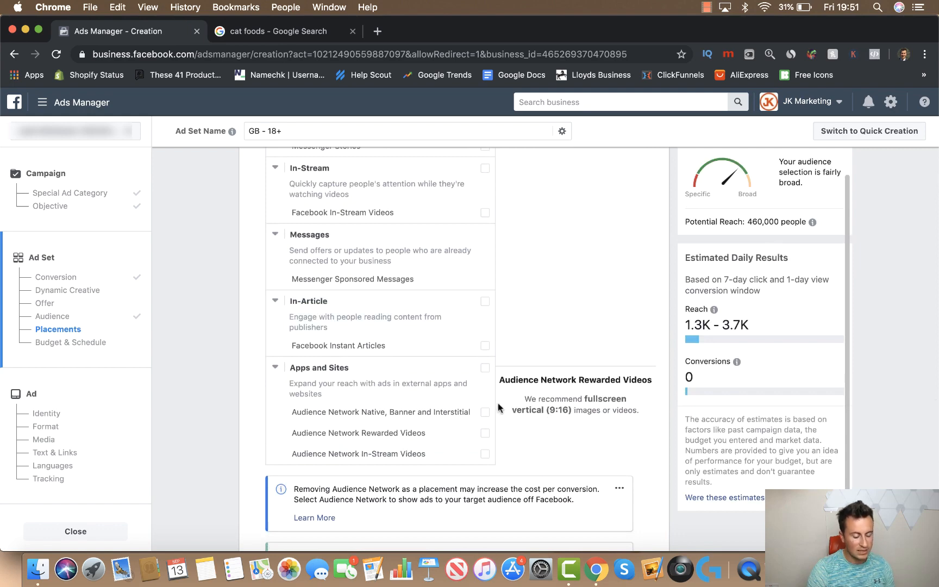
Step: Compare the potential reach without Facebook News Feed and without Instagram Feed, including each placement again after checking
{"action": "scroll", "coordinate": [498, 402], "scroll_direction": "up", "scroll_amount": 8}
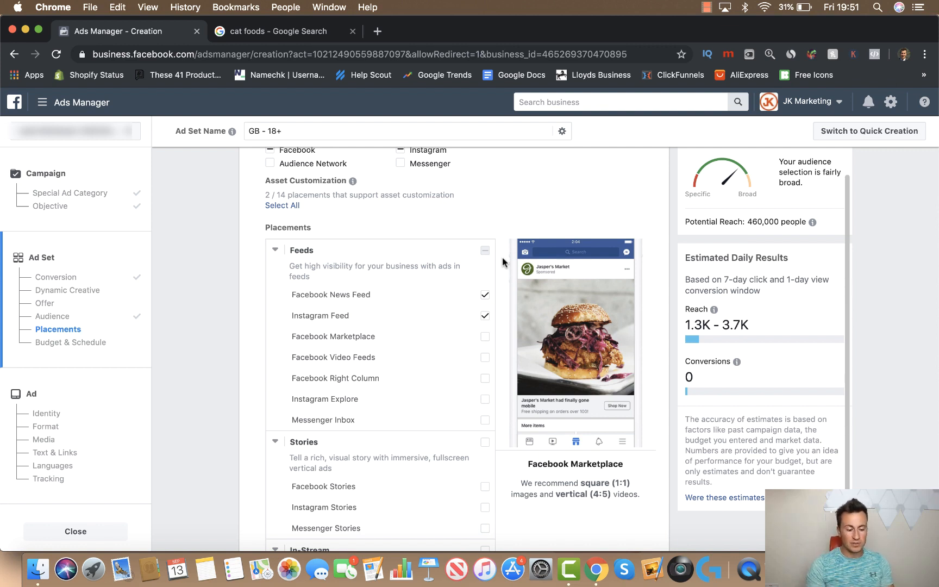
{"action": "left_click", "coordinate": [485, 295]}
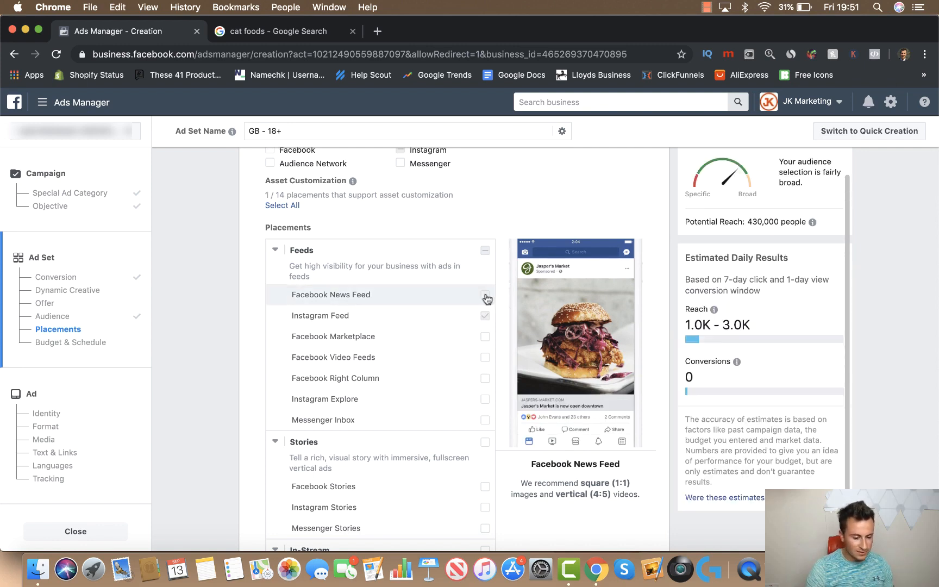
{"action": "left_click", "coordinate": [485, 297]}
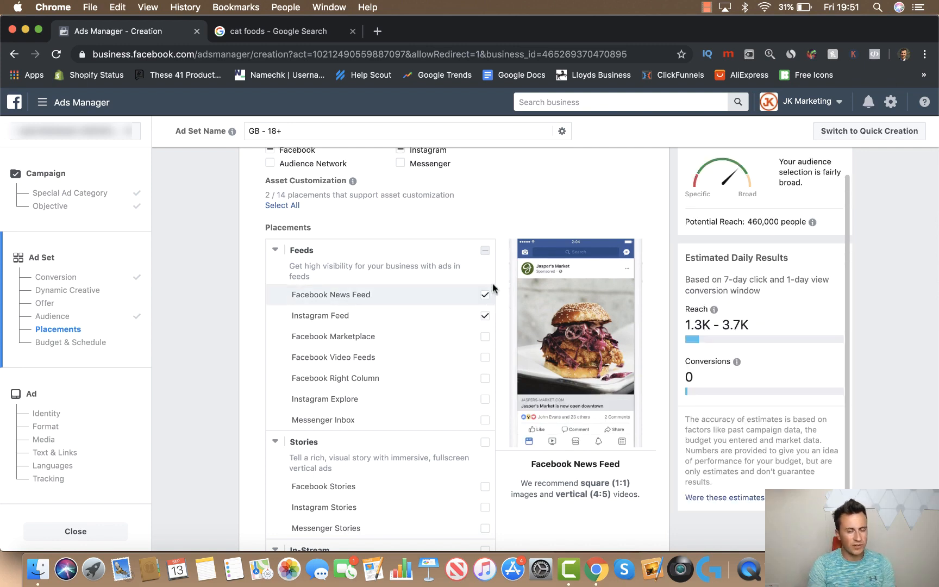
{"action": "left_click", "coordinate": [486, 317]}
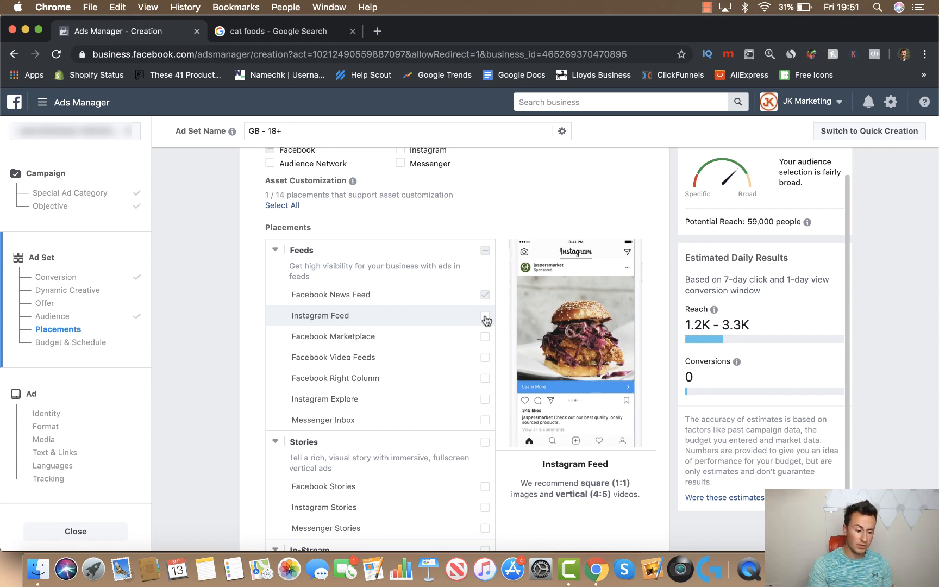
{"action": "left_click", "coordinate": [485, 317]}
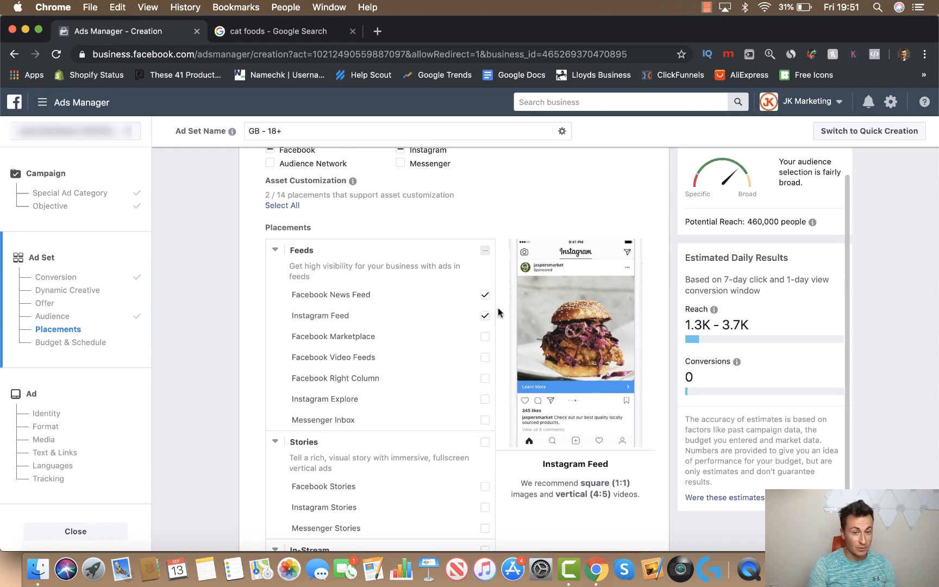
Step: Review the ad delivery optimization options and the additional bid strategies in the Budget & Schedule section
{"action": "scroll", "coordinate": [498, 313], "scroll_direction": "down", "scroll_amount": 10}
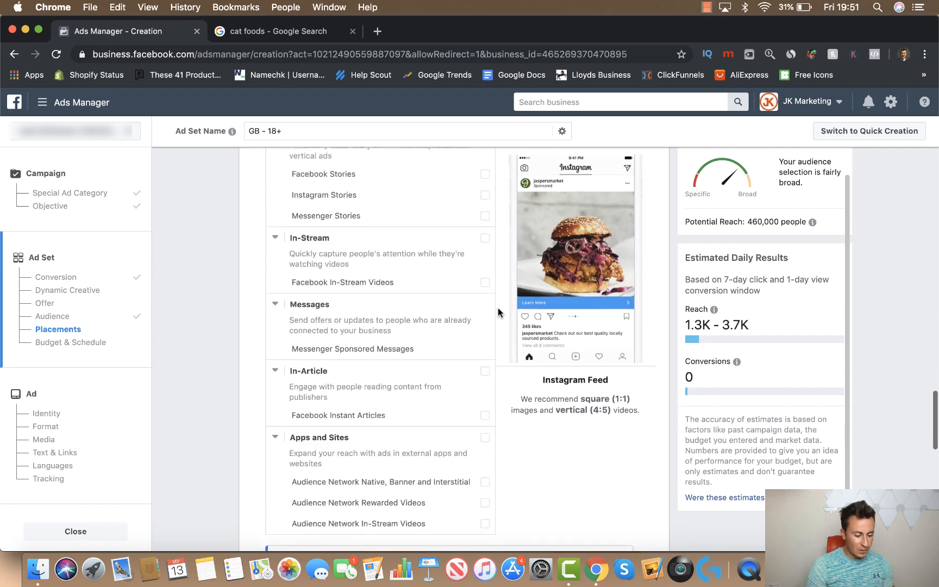
{"action": "scroll", "coordinate": [498, 307], "scroll_direction": "down", "scroll_amount": 4}
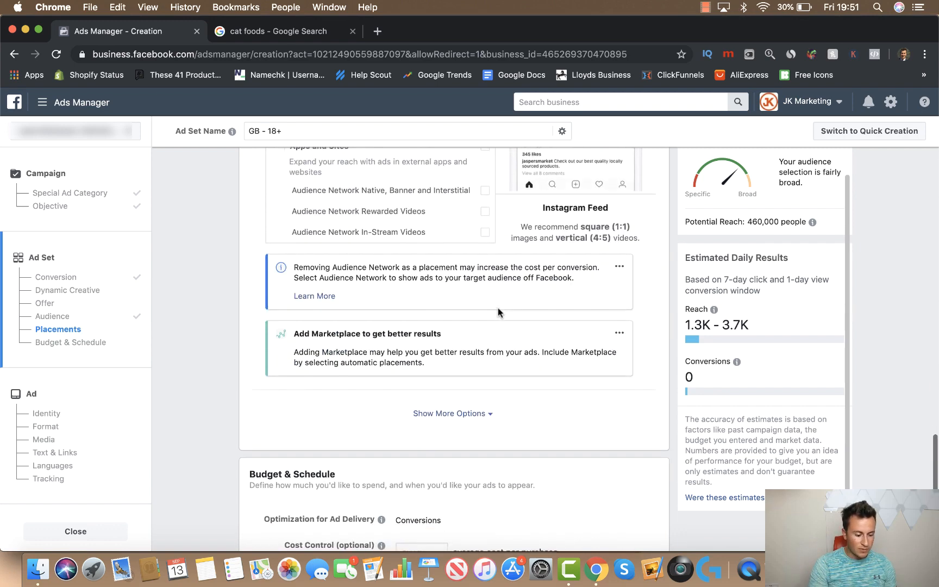
{"action": "scroll", "coordinate": [236, 342], "scroll_direction": "down", "scroll_amount": 4}
{"action": "scroll", "coordinate": [237, 344], "scroll_direction": "down", "scroll_amount": 6}
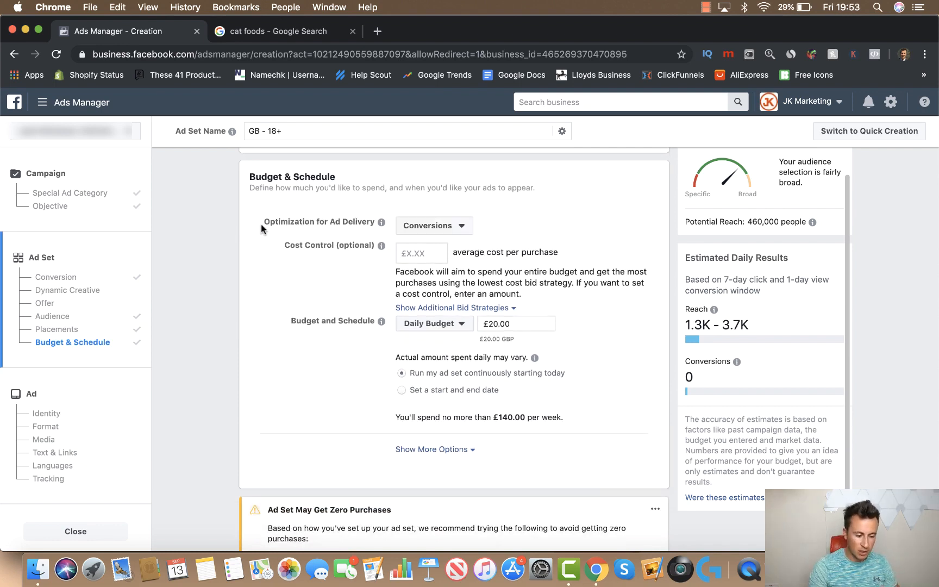
{"action": "left_click", "coordinate": [437, 226]}
{"action": "left_click", "coordinate": [460, 219]}
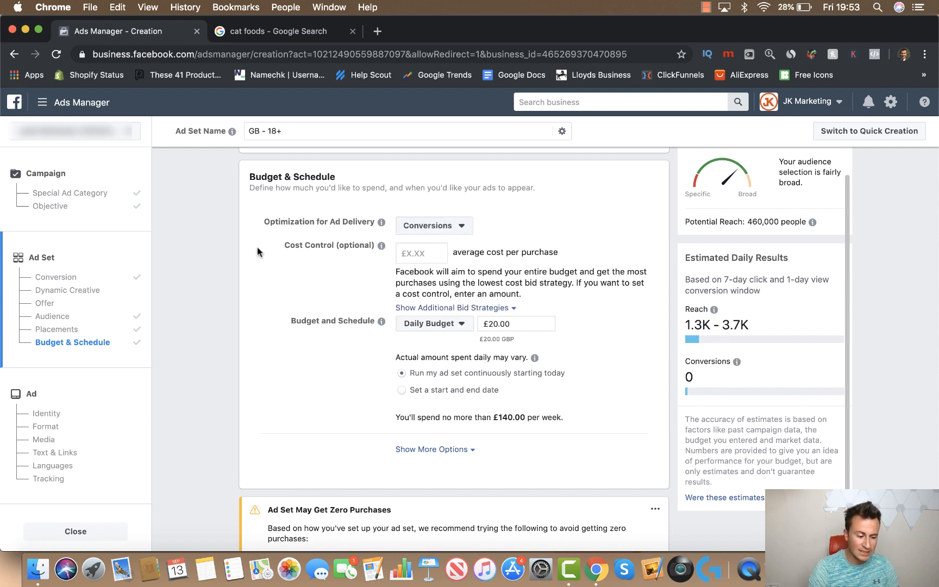
{"action": "scroll", "coordinate": [258, 248], "scroll_direction": "down", "scroll_amount": 1}
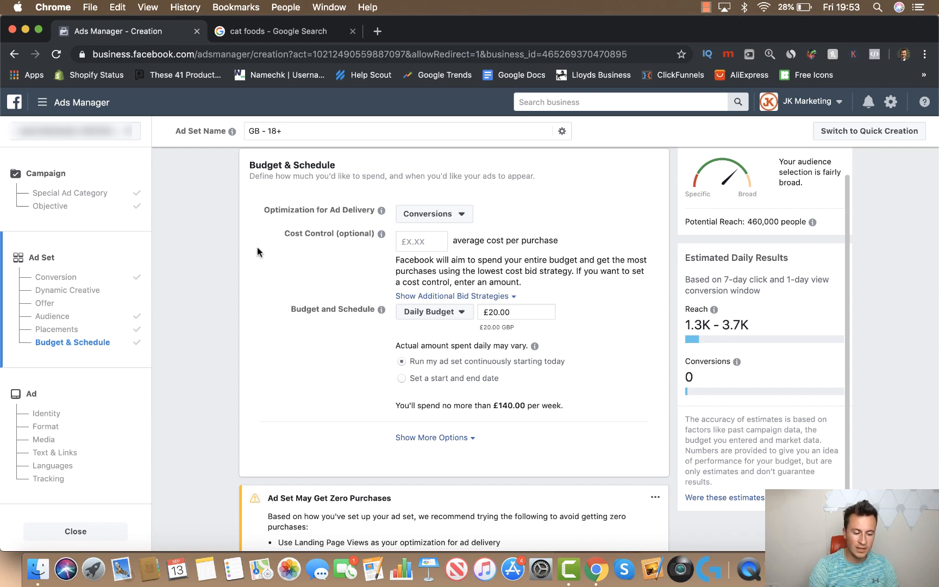
{"action": "left_click", "coordinate": [458, 296]}
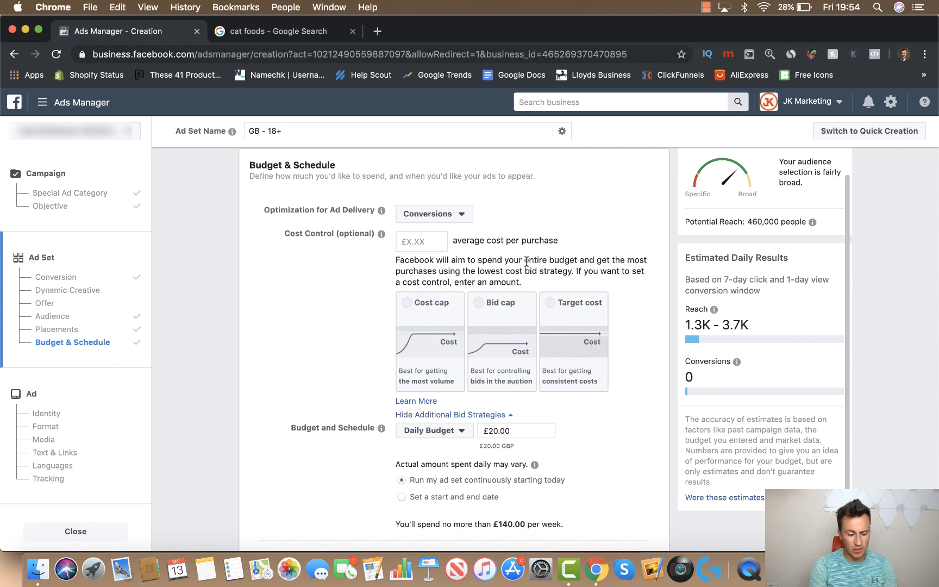
{"action": "left_click", "coordinate": [507, 414]}
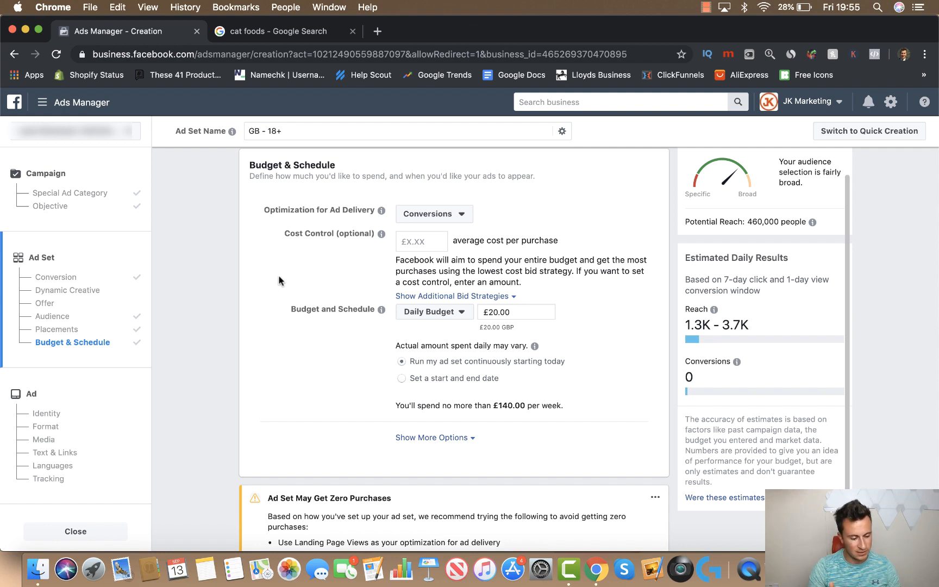
Step: Keep the Daily Budget type and set the ad set's daily budget to £15
{"action": "left_click", "coordinate": [461, 322]}
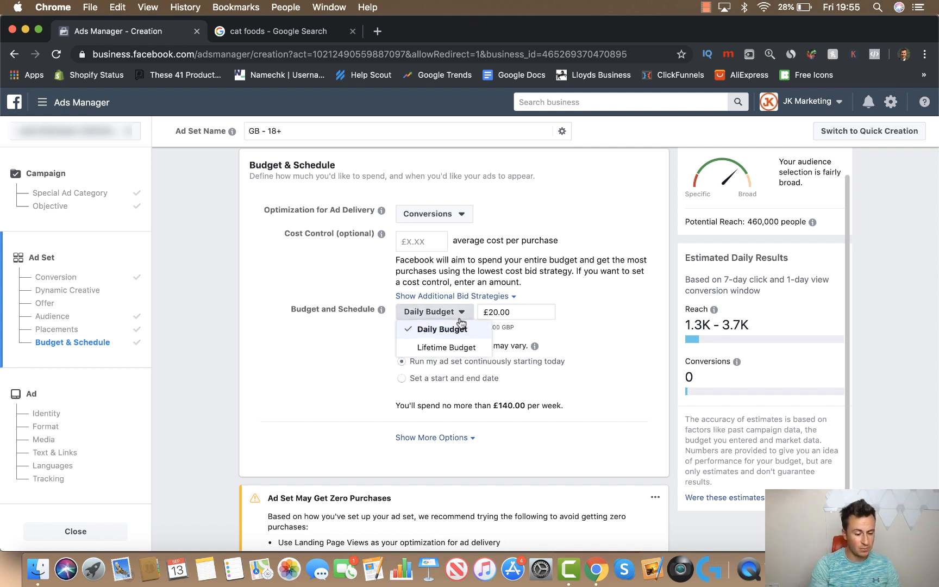
{"action": "left_click", "coordinate": [457, 330]}
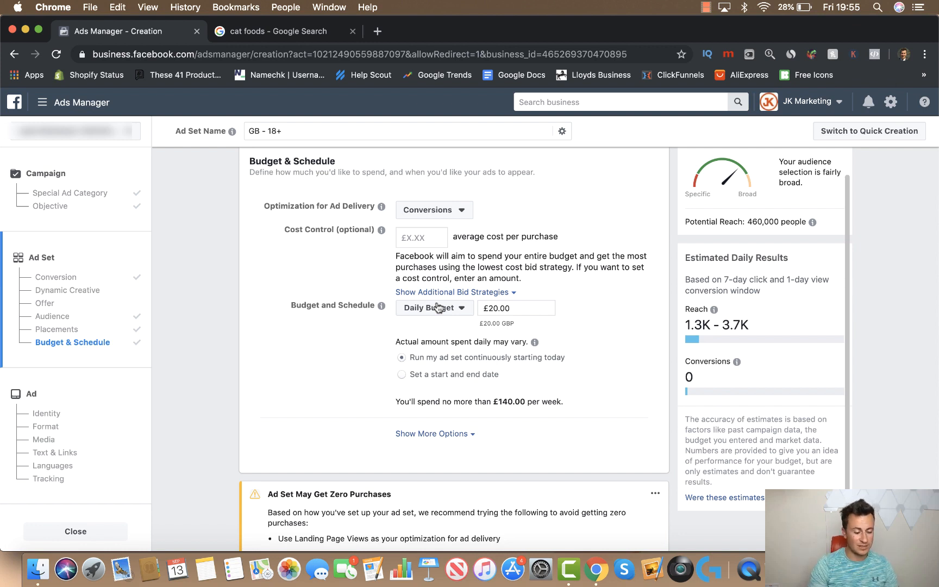
{"action": "left_click_drag", "start_coordinate": [514, 308], "coordinate": [482, 310]}
{"action": "key", "text": "BackSpace"}
{"action": "type", "text": "15"}
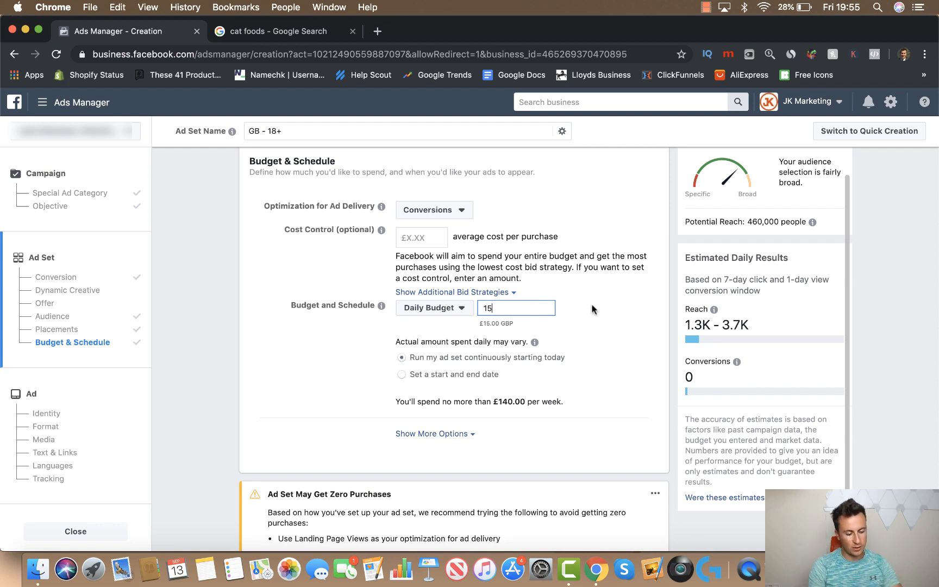
{"action": "left_click", "coordinate": [610, 295]}
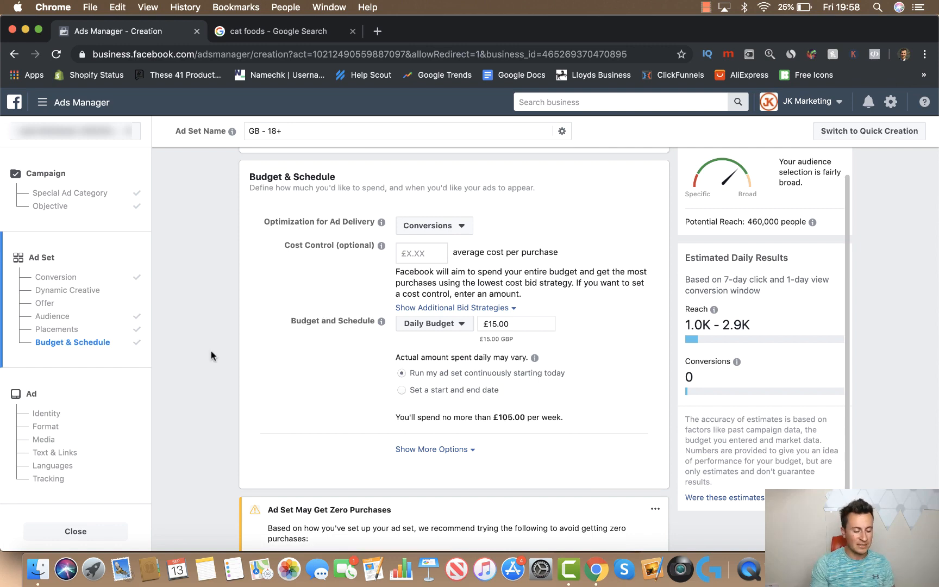
Step: Reveal the extra Budget & Schedule options and examine the conversion window, charging, ad scheduling and delivery type settings
{"action": "left_click", "coordinate": [437, 449]}
{"action": "scroll", "coordinate": [281, 411], "scroll_direction": "down", "scroll_amount": 5}
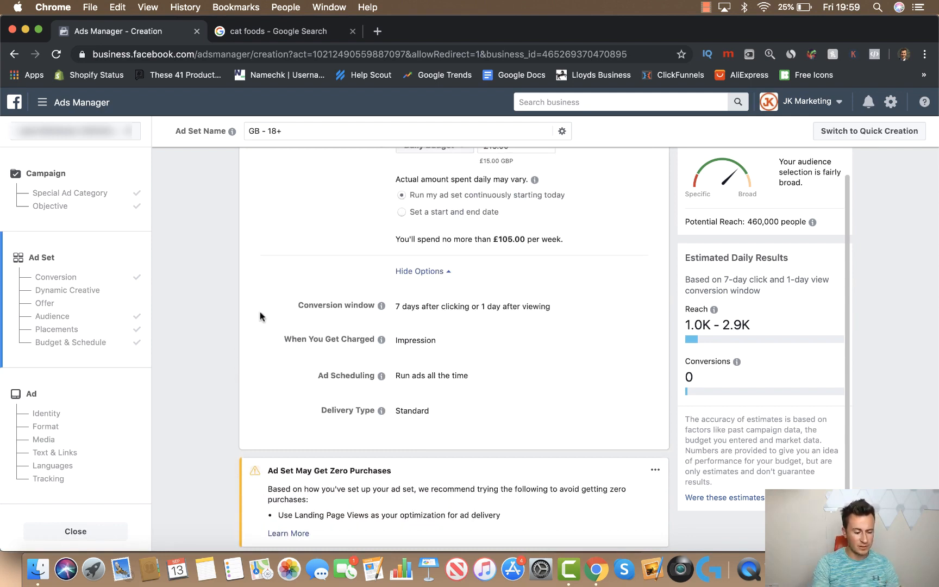
{"action": "mouse_move", "coordinate": [381, 306]}
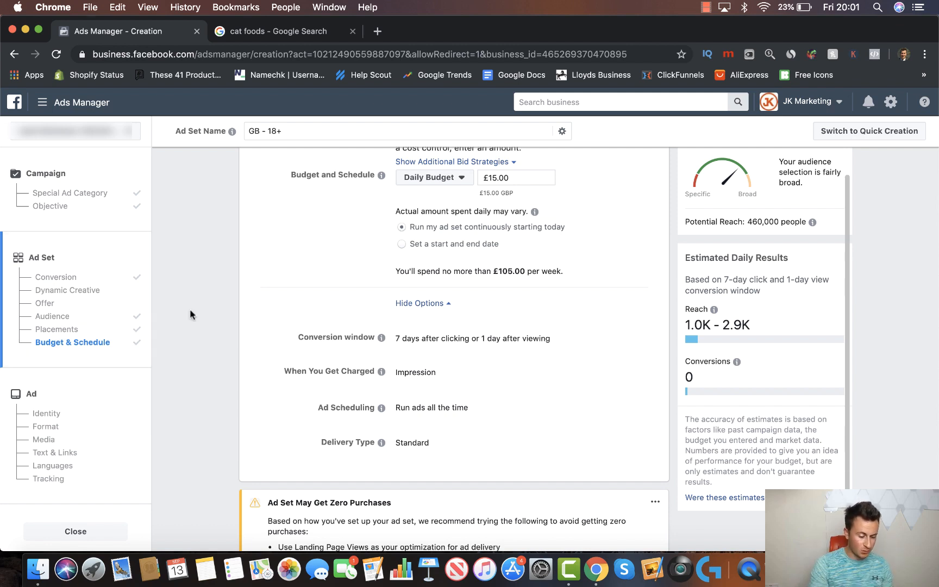
{"action": "scroll", "coordinate": [190, 308], "scroll_direction": "down", "scroll_amount": 3}
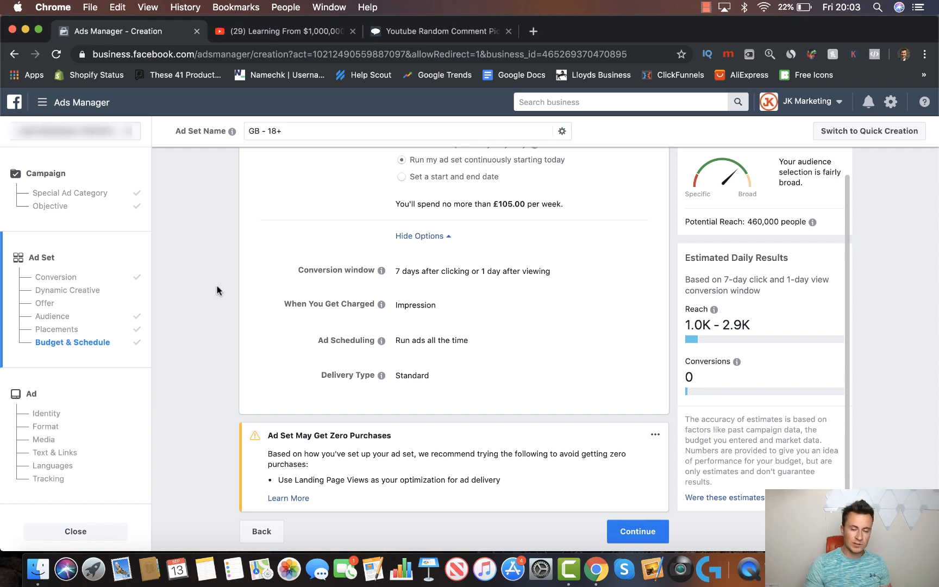
Step: Copy the address of the YouTube video about $1,000,000 dropshipping stores and enter it in the YouTube Random Comment Picker
{"action": "left_click", "coordinate": [300, 33]}
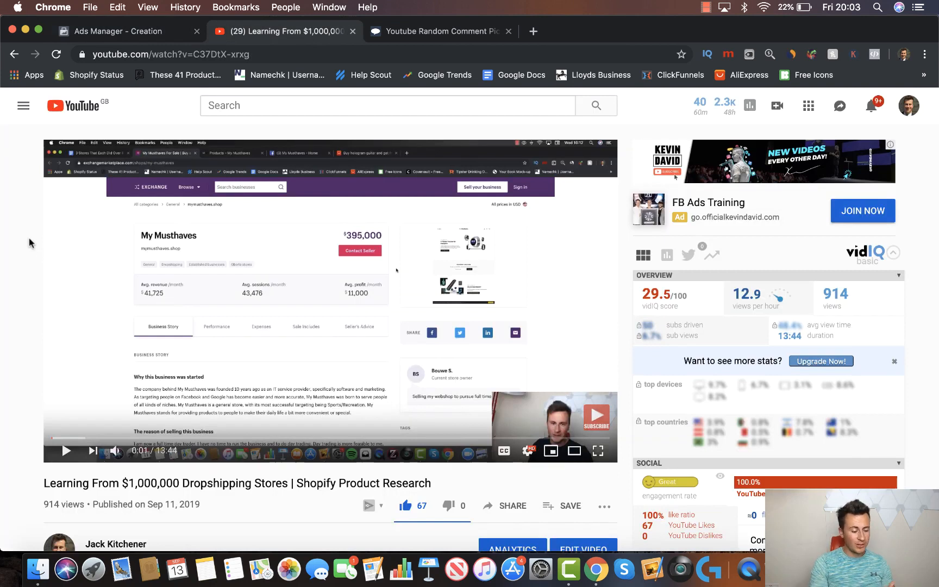
{"action": "left_click", "coordinate": [178, 57]}
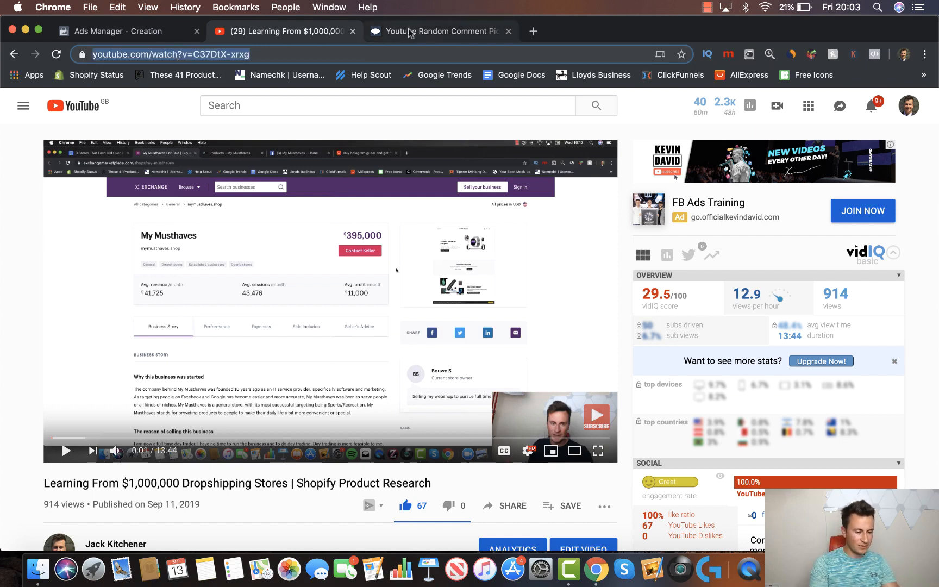
{"action": "left_click", "coordinate": [383, 33]}
{"action": "left_click", "coordinate": [523, 410]}
{"action": "key", "text": "super+v"}
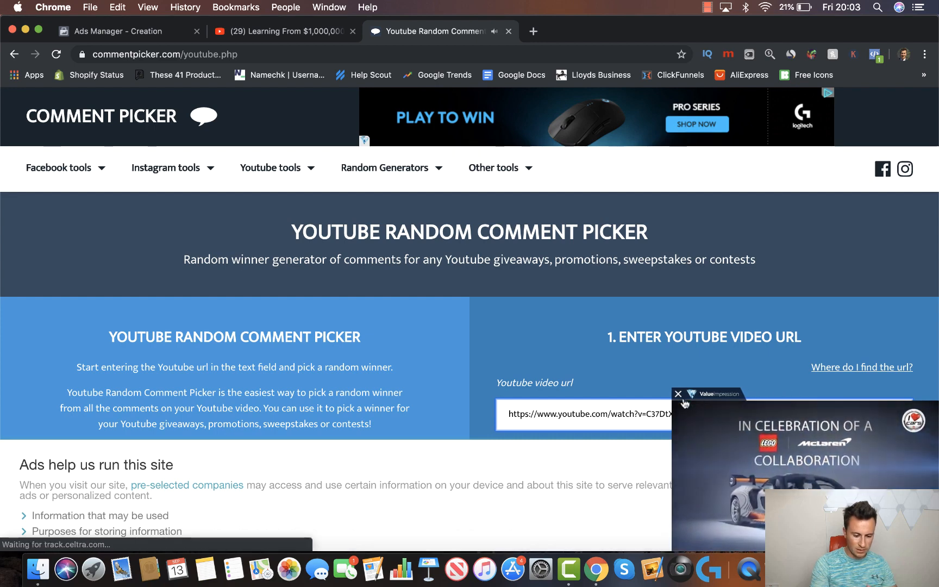
Step: Dismiss the pop-up ad and website notices, and fetch the comments of the entered YouTube video
{"action": "left_click", "coordinate": [678, 393]}
{"action": "left_click", "coordinate": [809, 487]}
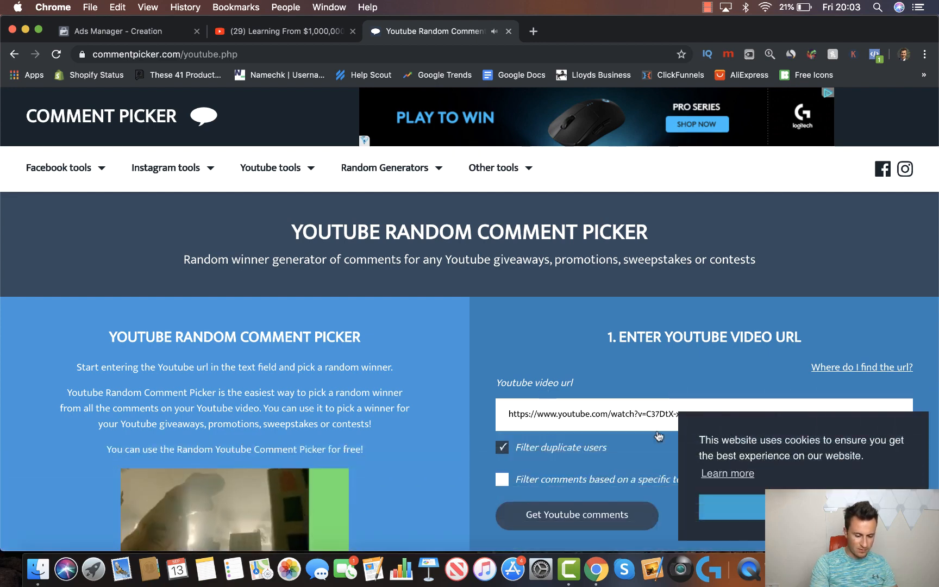
{"action": "left_click", "coordinate": [730, 507]}
{"action": "left_click", "coordinate": [537, 509]}
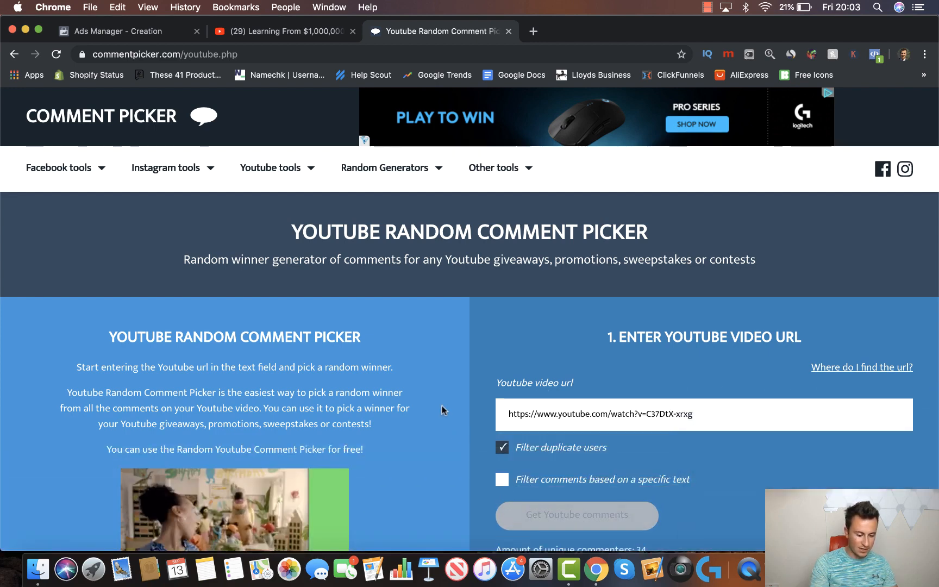
Step: Start the raffle to pick a random winner from the video's commenters
{"action": "scroll", "coordinate": [441, 407], "scroll_direction": "down", "scroll_amount": 7}
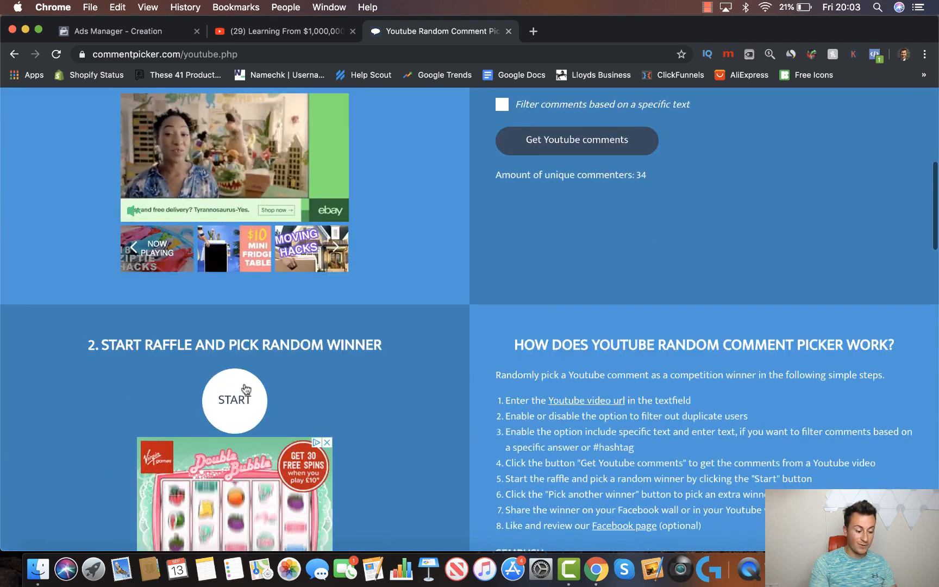
{"action": "left_click", "coordinate": [245, 391]}
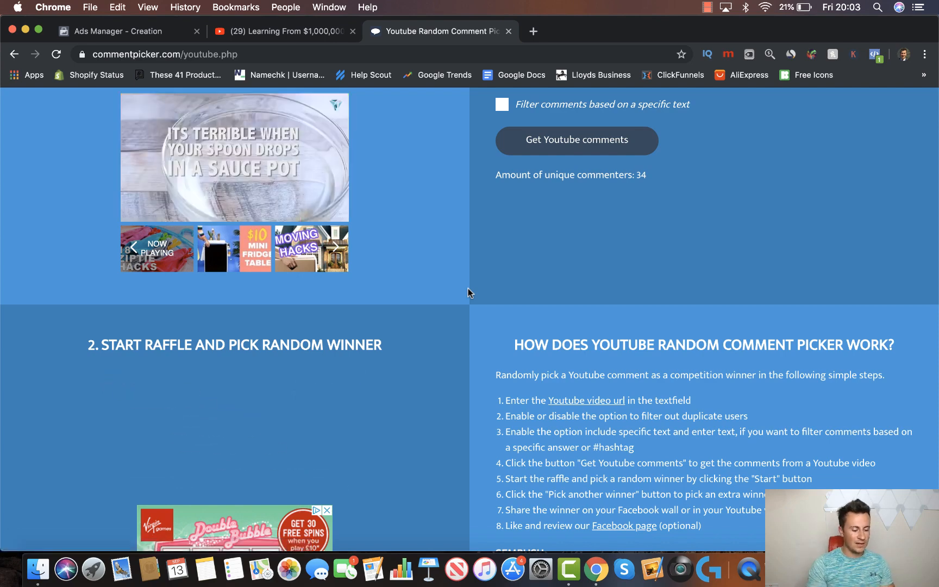
{"action": "scroll", "coordinate": [467, 289], "scroll_direction": "down", "scroll_amount": 1}
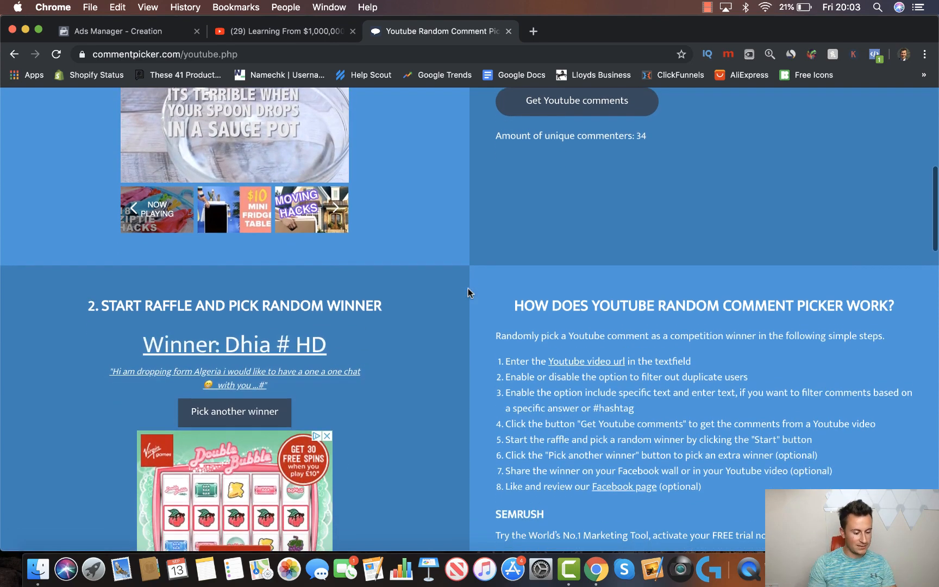